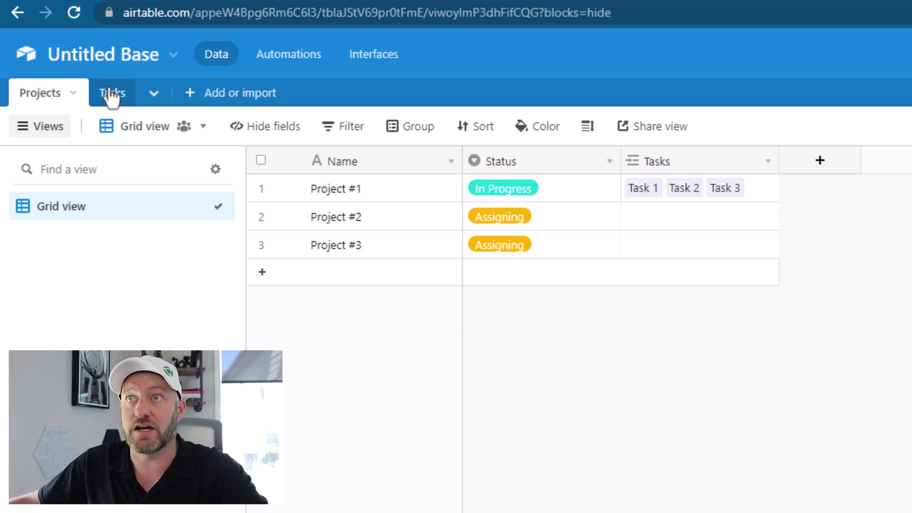
Inspect the Status field's options, then close its settings
double_click(526, 160)
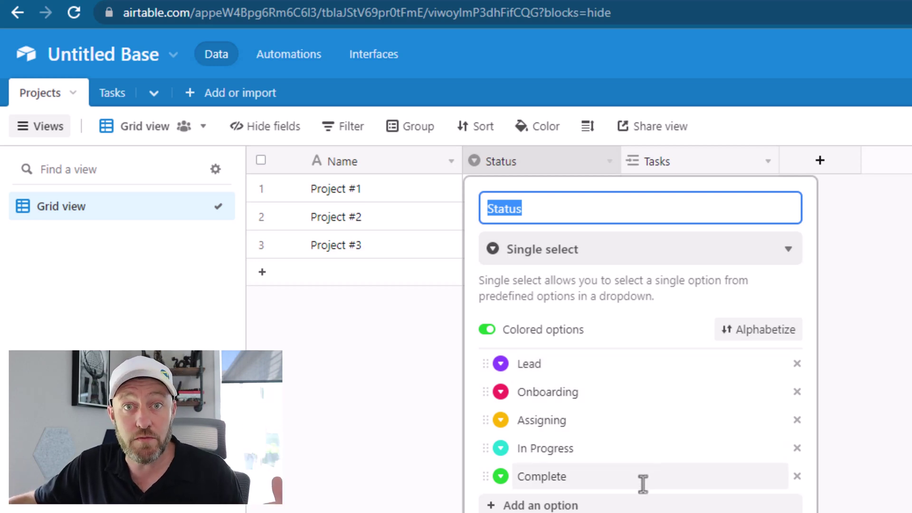
click(897, 465)
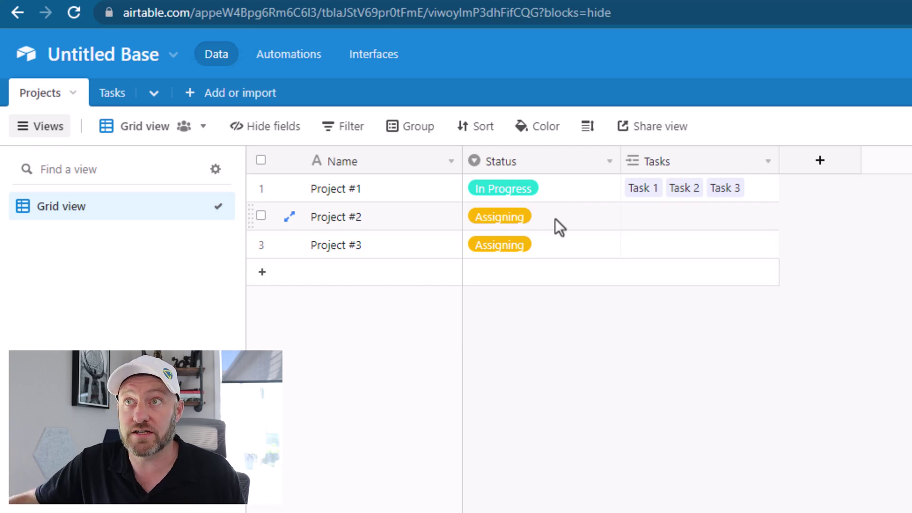
In the Tasks table, group records by the Projects field and narrow that column
click(112, 94)
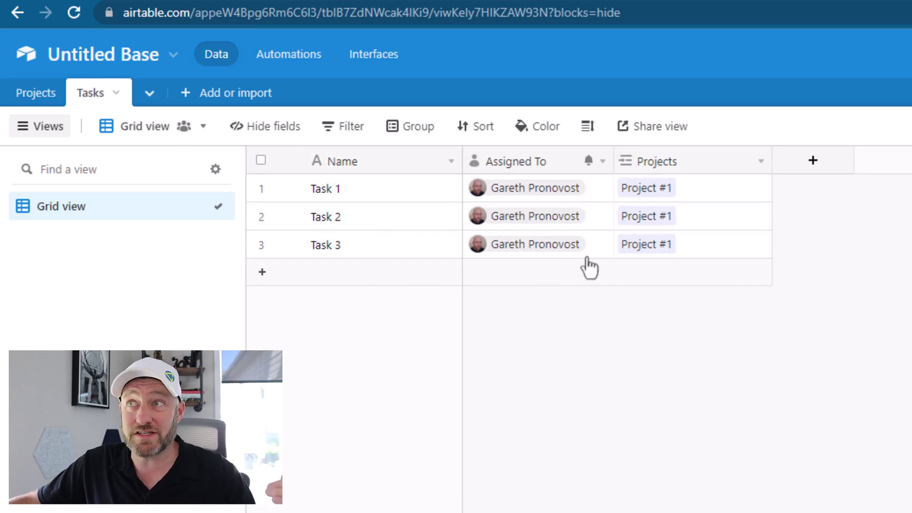
right_click(702, 167)
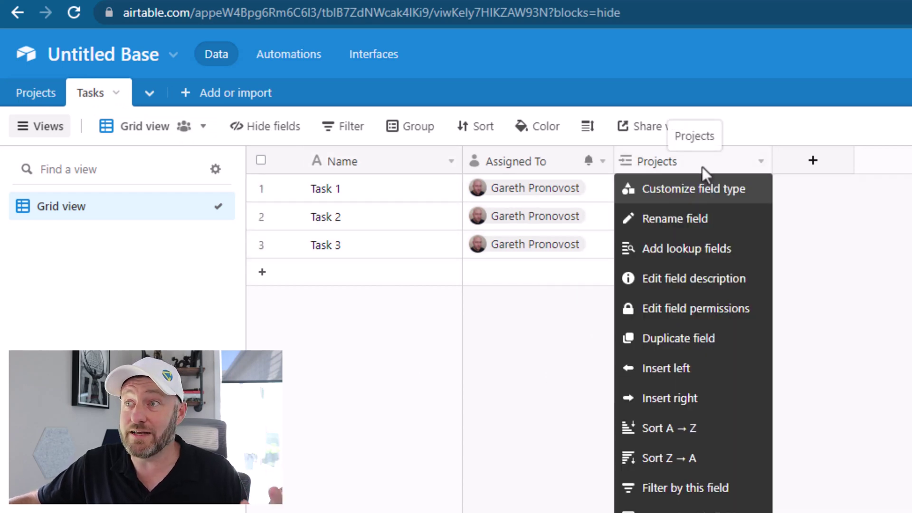
click(689, 510)
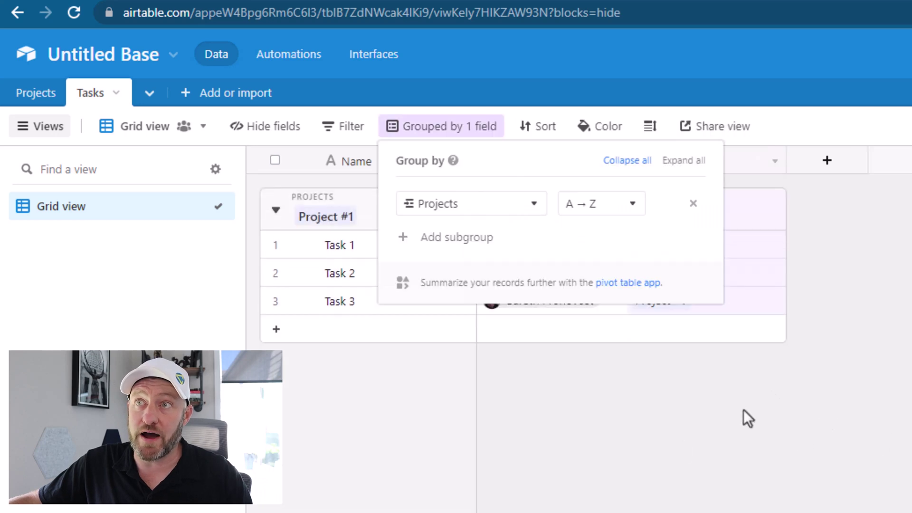
click(734, 267)
drag(785, 162, 754, 163)
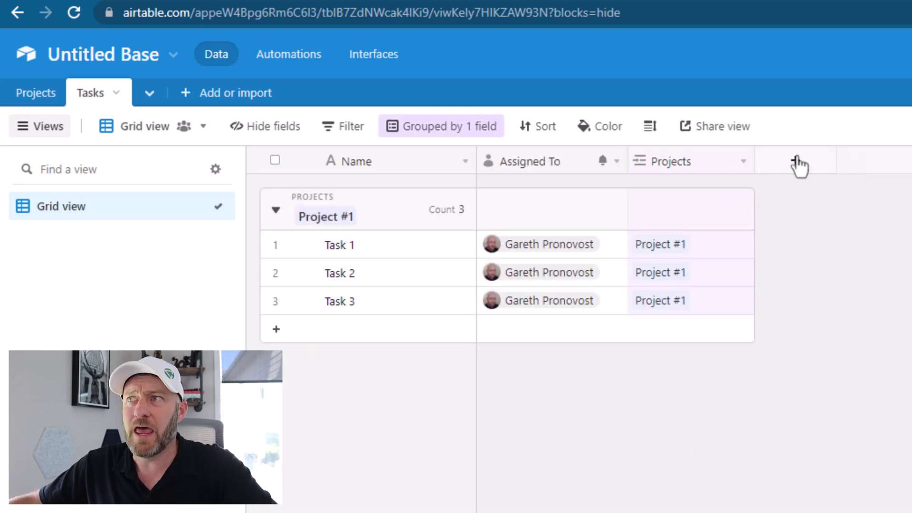
Add a checkbox field named 'Complete' and narrow its column
click(796, 162)
text(Complete)
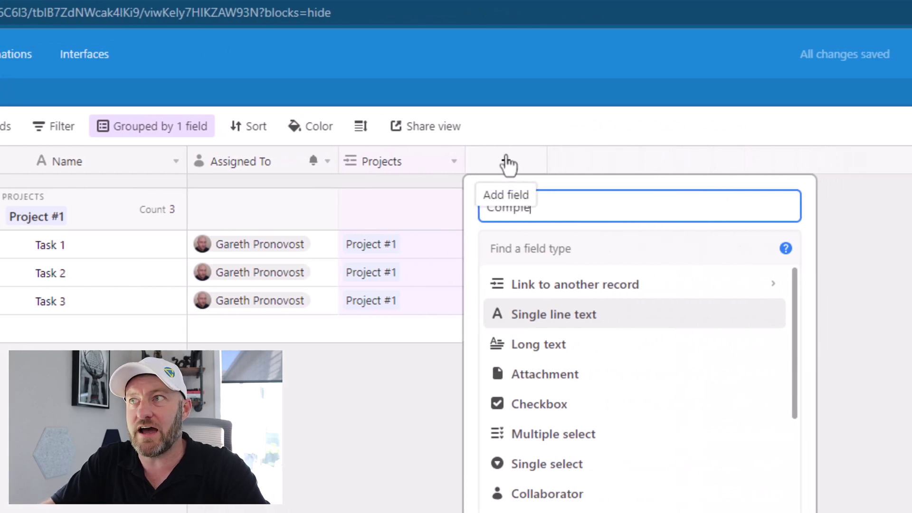
key(Tab)
text(c)
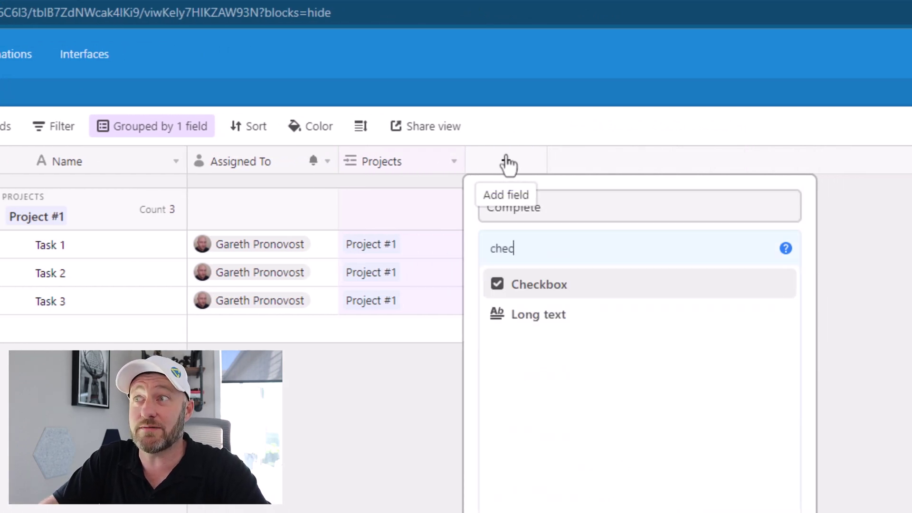
key(Return)
click(786, 380)
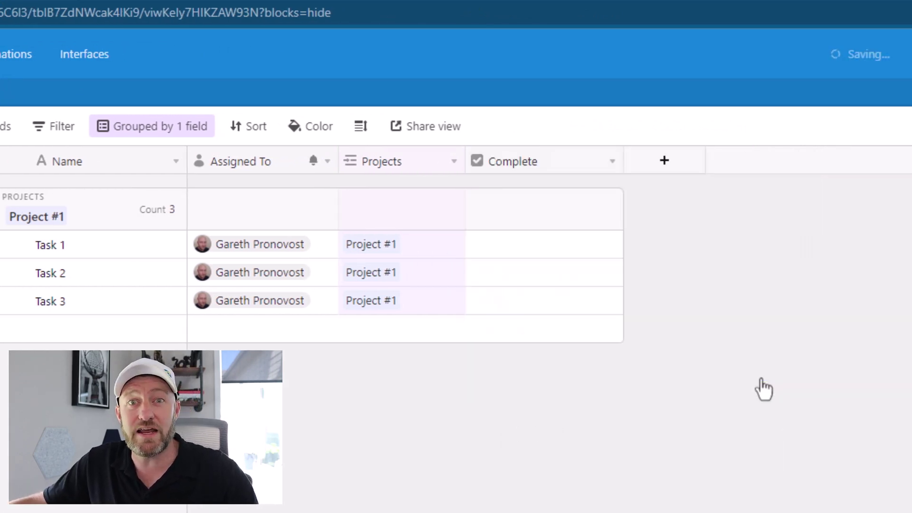
drag(624, 164, 573, 163)
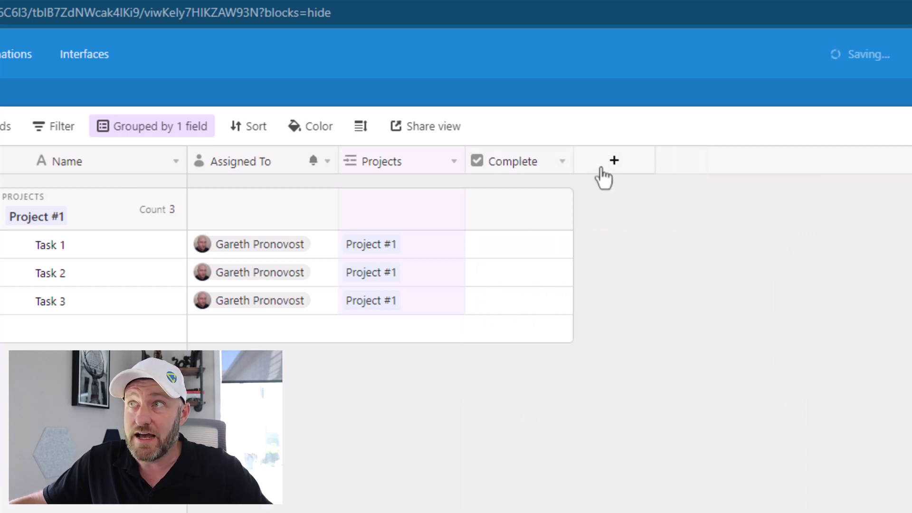
Add a date-only 'Due Date' field and narrow its column
click(602, 169)
text(Due Date)
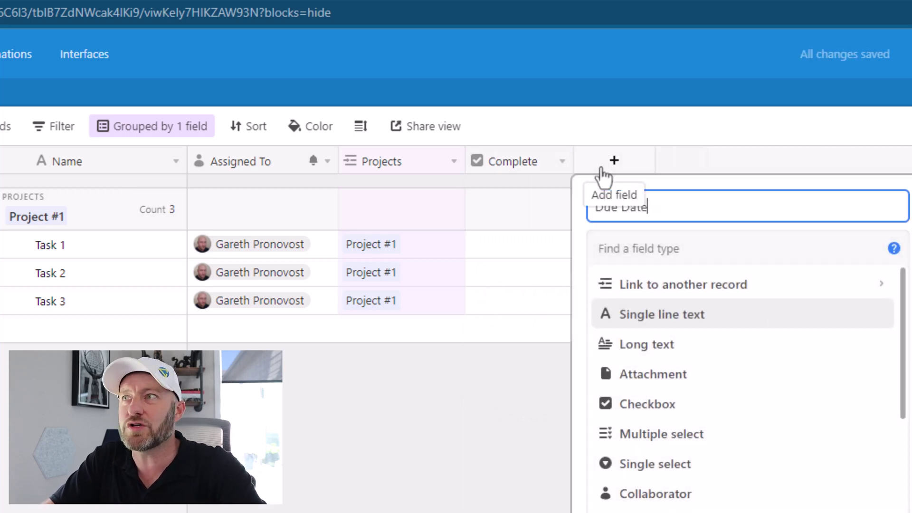
key(Tab)
text(da)
key(Return)
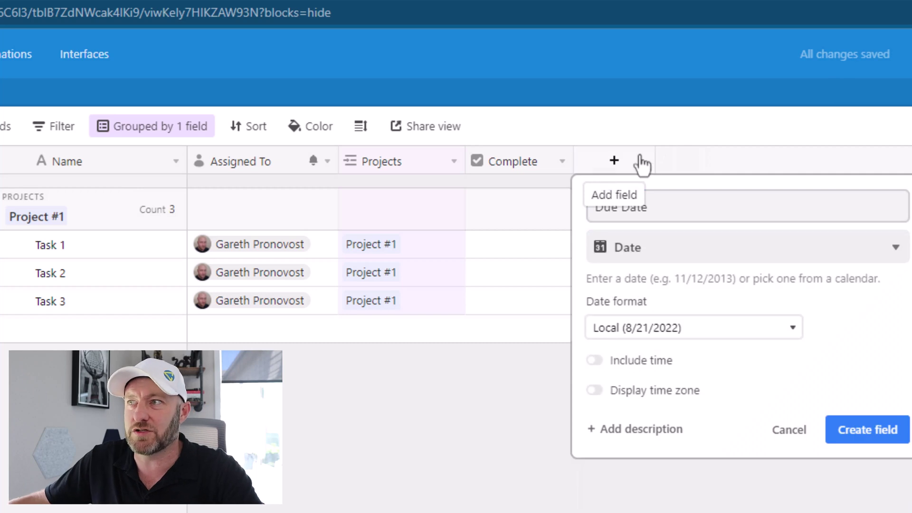
click(638, 392)
click(647, 363)
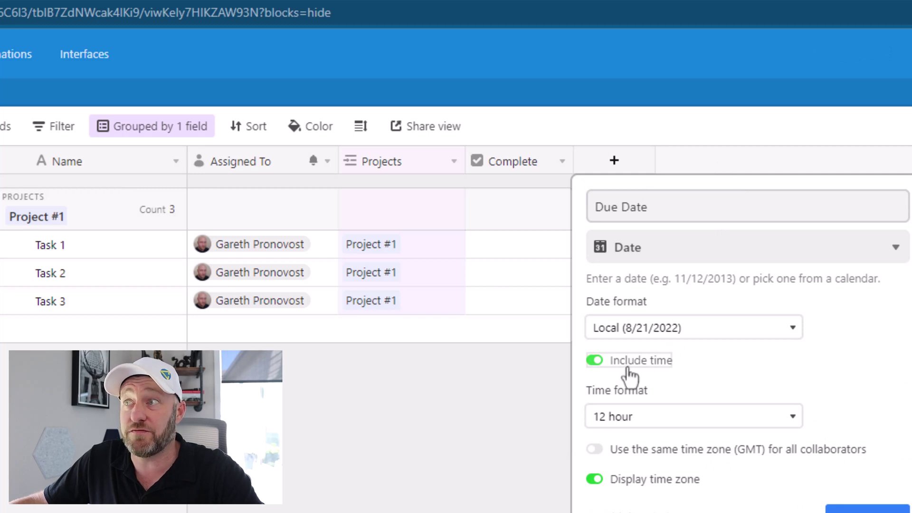
click(631, 371)
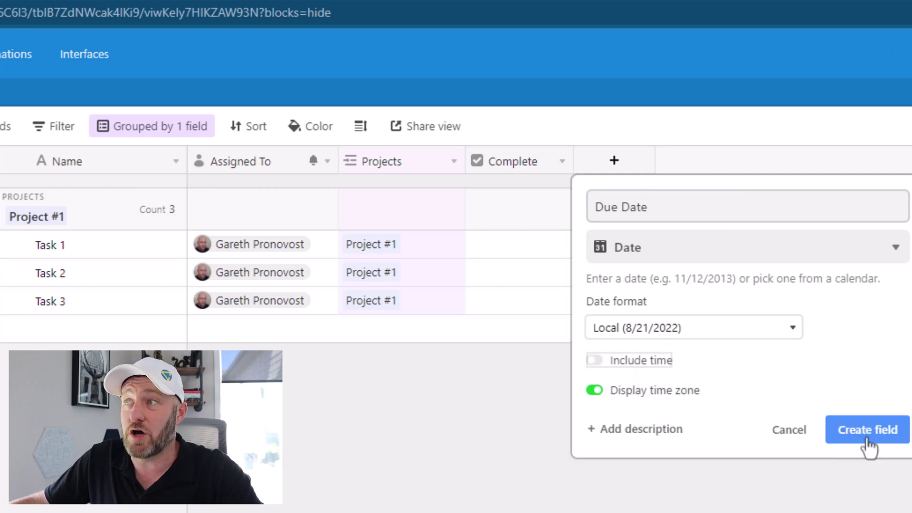
click(867, 443)
drag(721, 160, 706, 161)
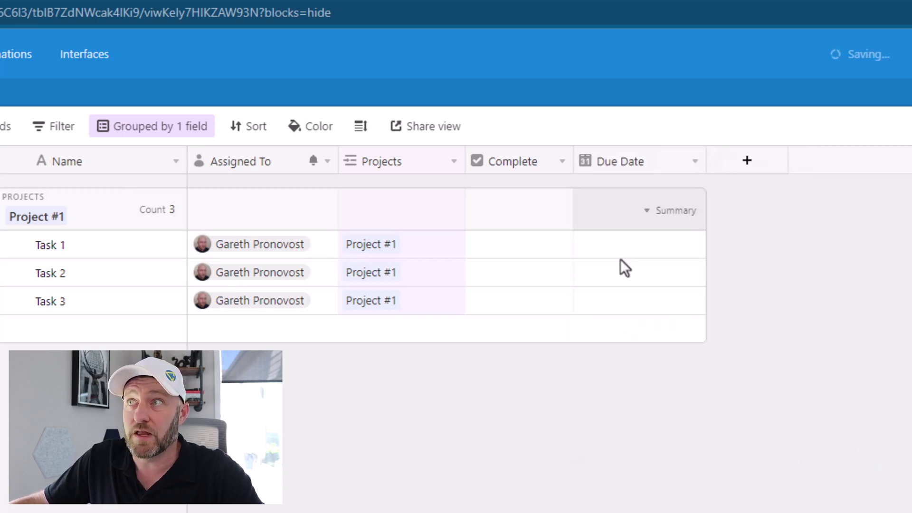
Set due dates: Task 1 8/23/2022, Task 2 8/24/2022, Task 3 8/26/2022
click(600, 261)
click(600, 261)
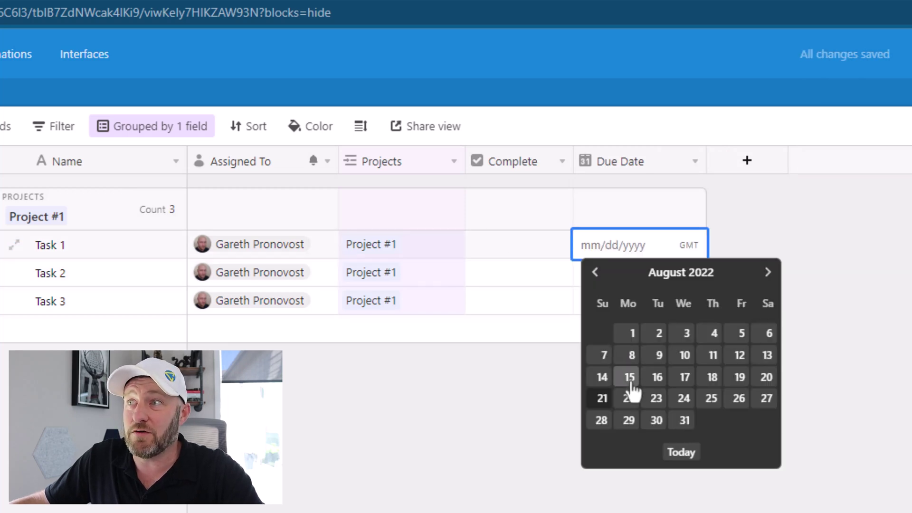
click(655, 401)
double_click(622, 287)
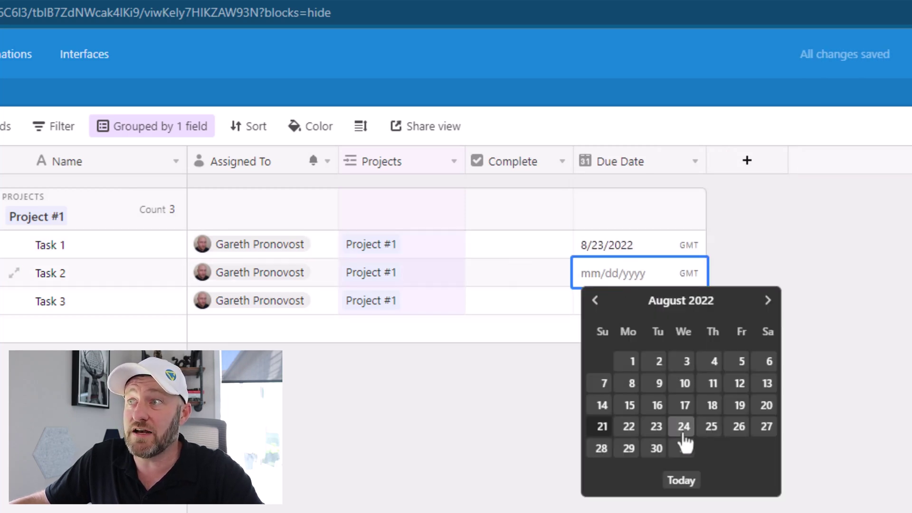
click(684, 431)
double_click(601, 307)
click(738, 455)
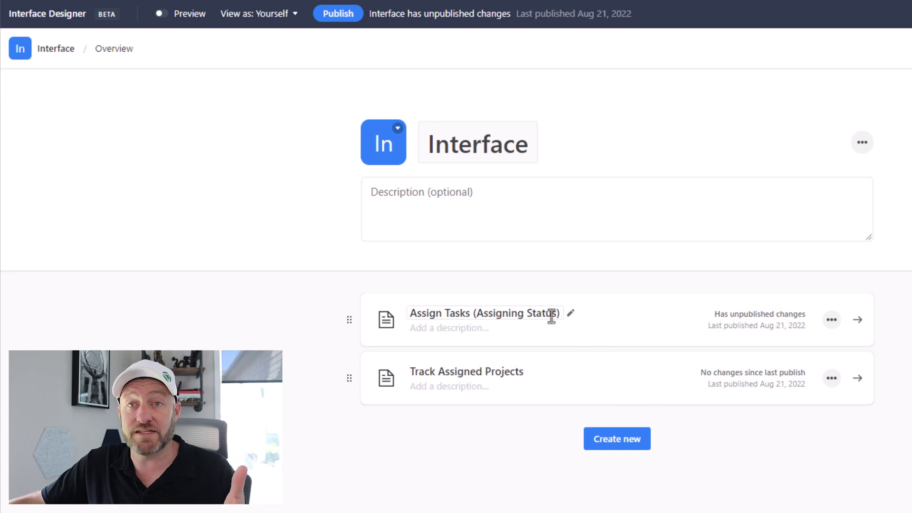
On the Assign Tasks page, place a full-width button element below the Projects record picker
click(857, 322)
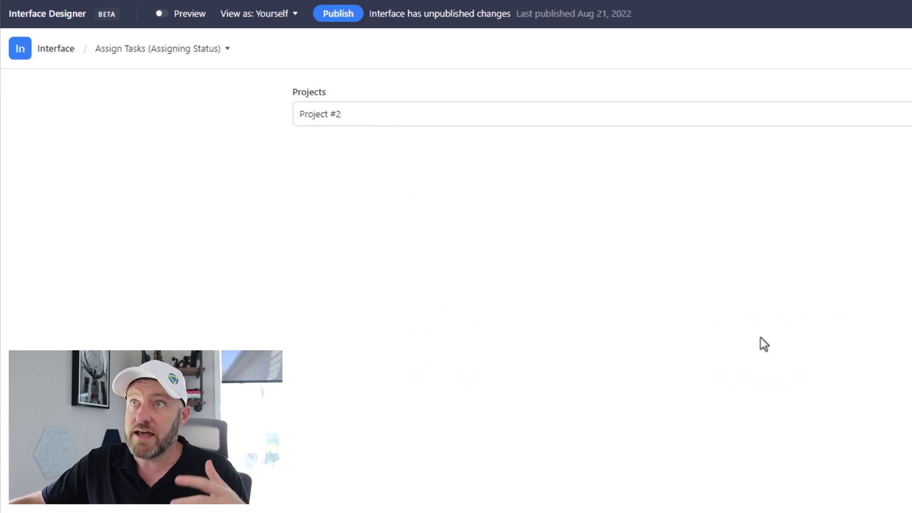
click(427, 117)
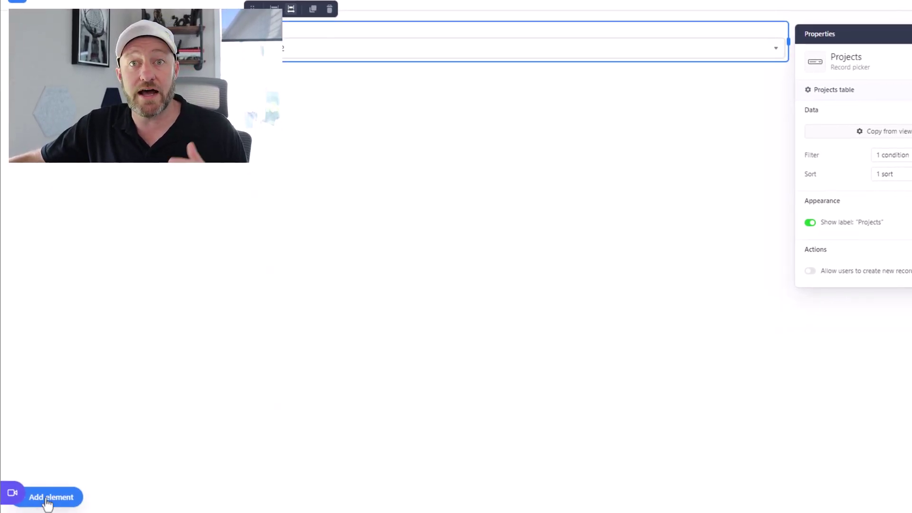
click(47, 503)
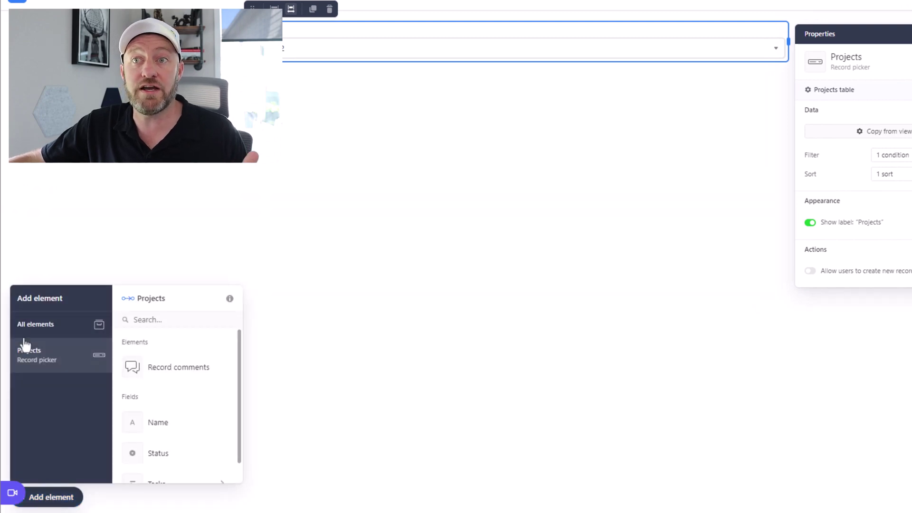
click(37, 327)
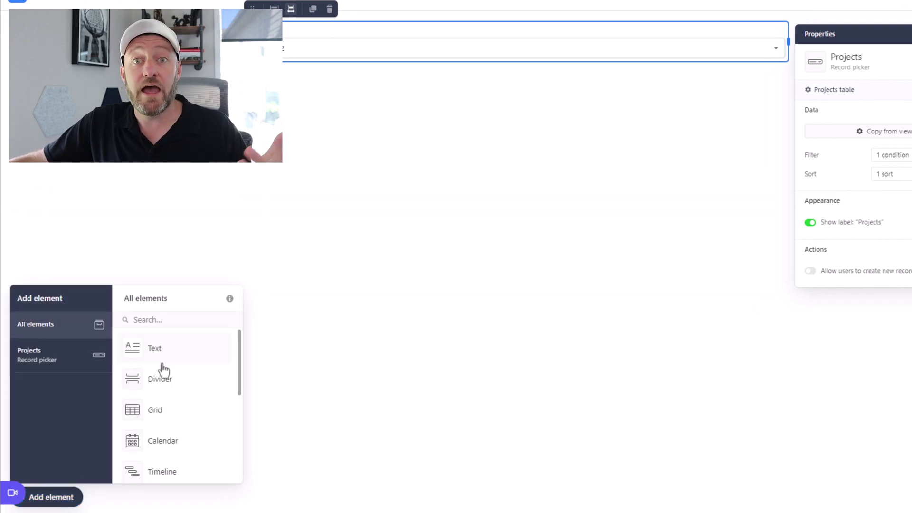
scroll(145, 361, down, 5)
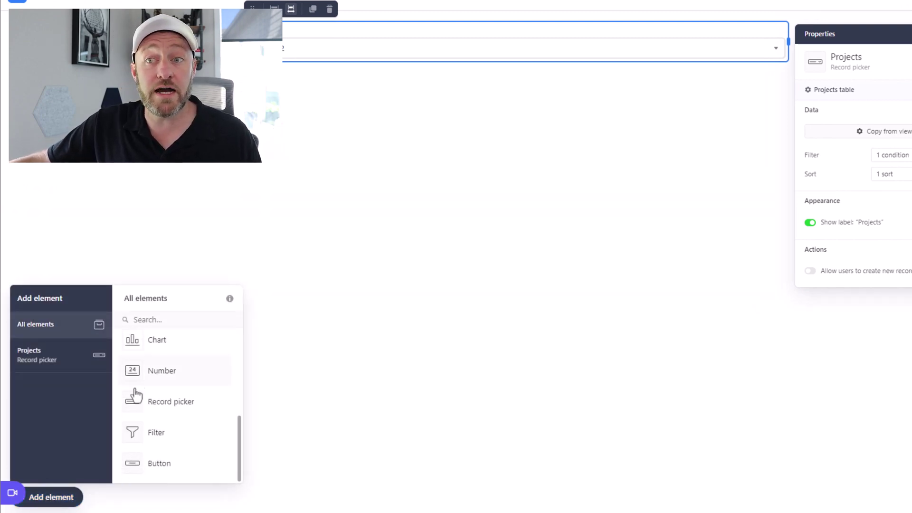
click(131, 470)
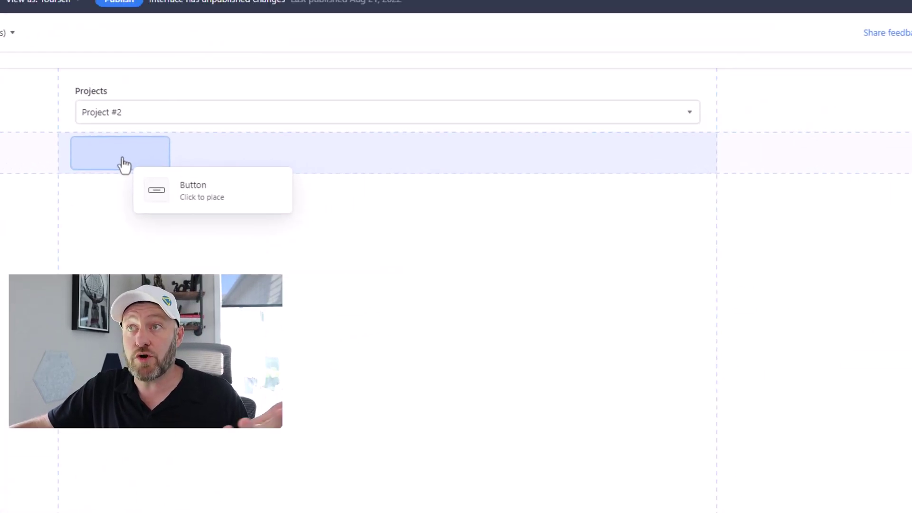
click(114, 169)
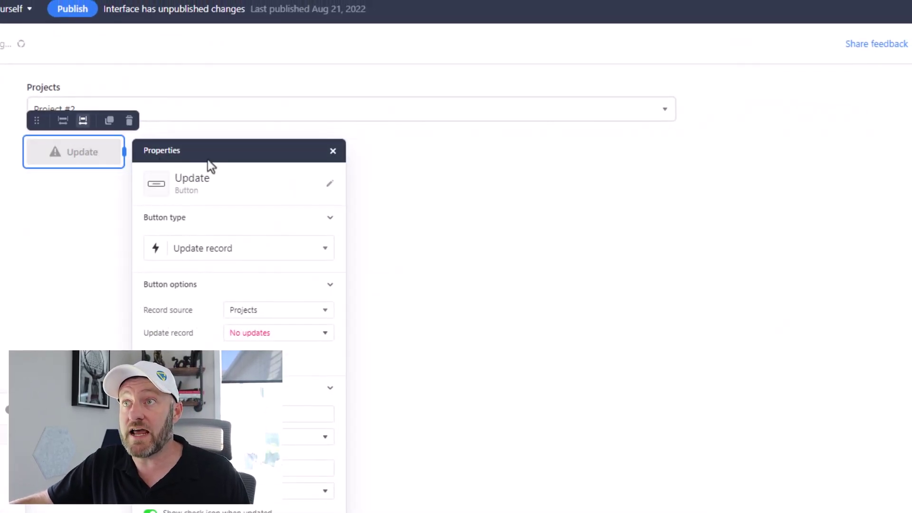
drag(123, 152, 651, 159)
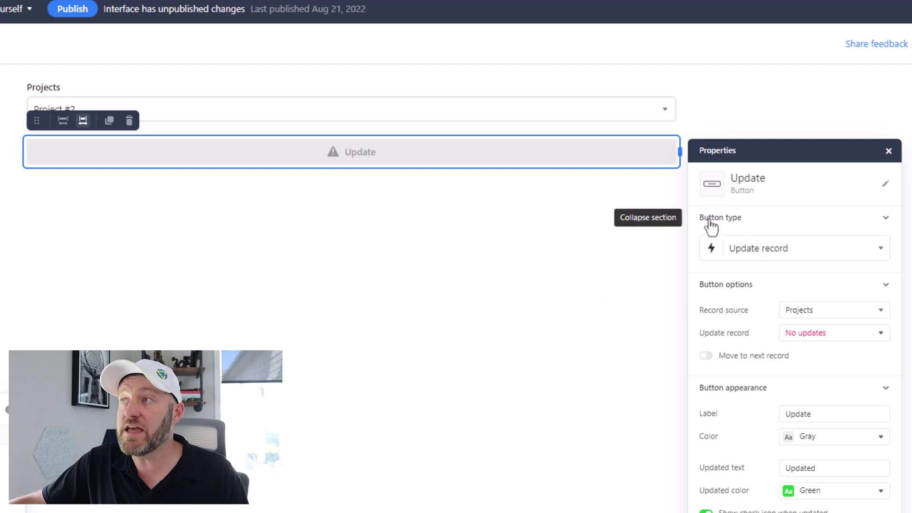
Open the Button type choices in the button's properties
click(747, 251)
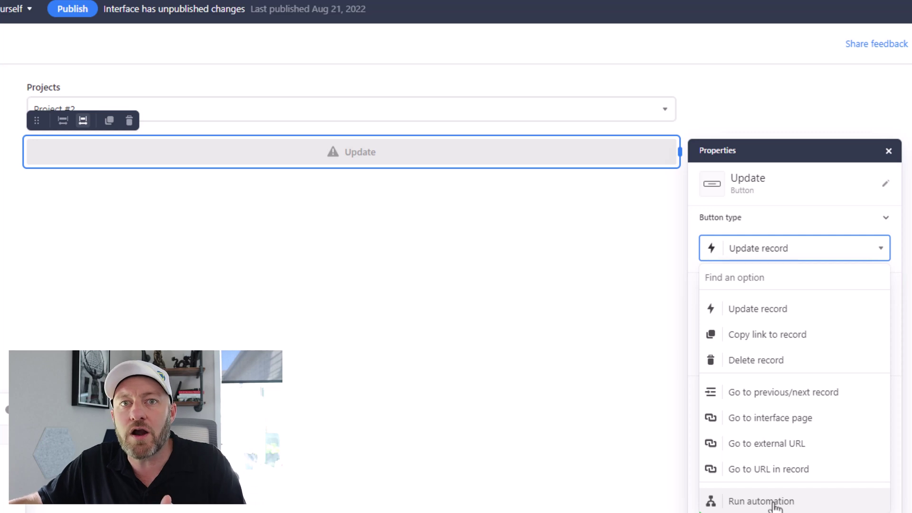
Make the button run an automation, colour it red, and label it 'Assign Tasks'
click(774, 505)
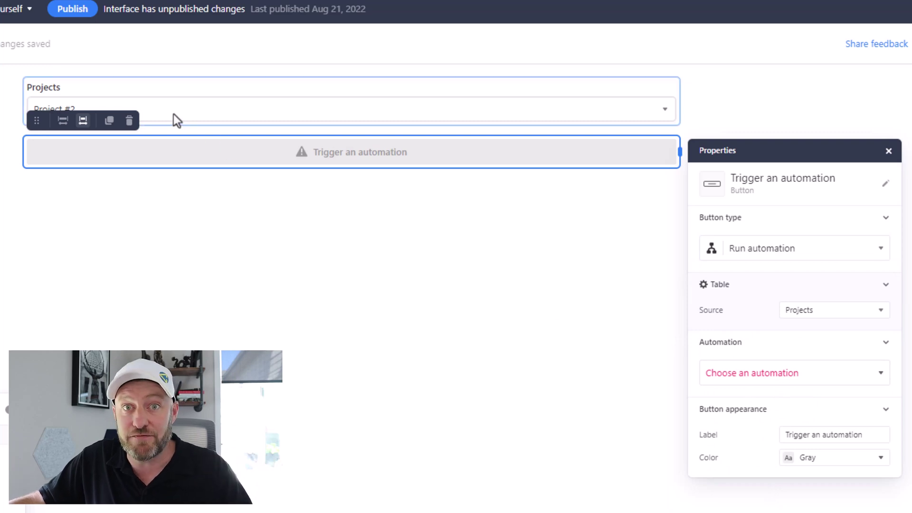
click(822, 471)
click(820, 506)
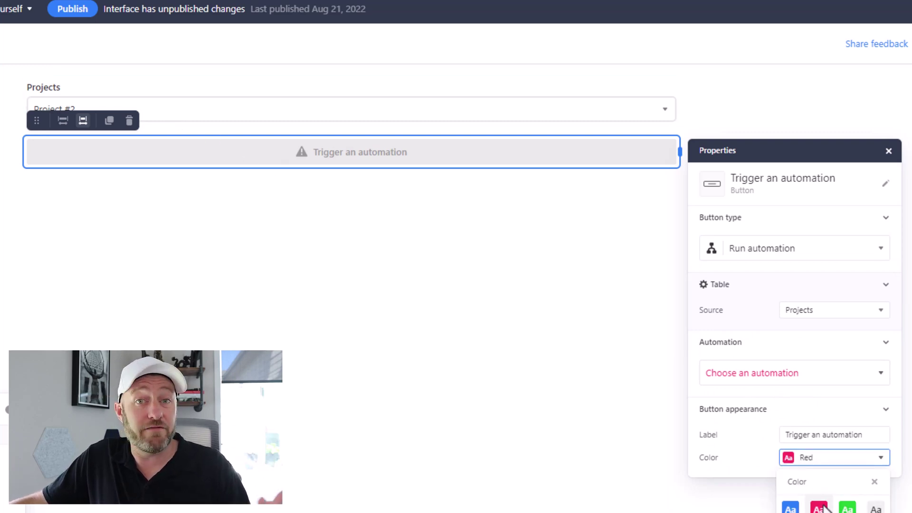
click(832, 436)
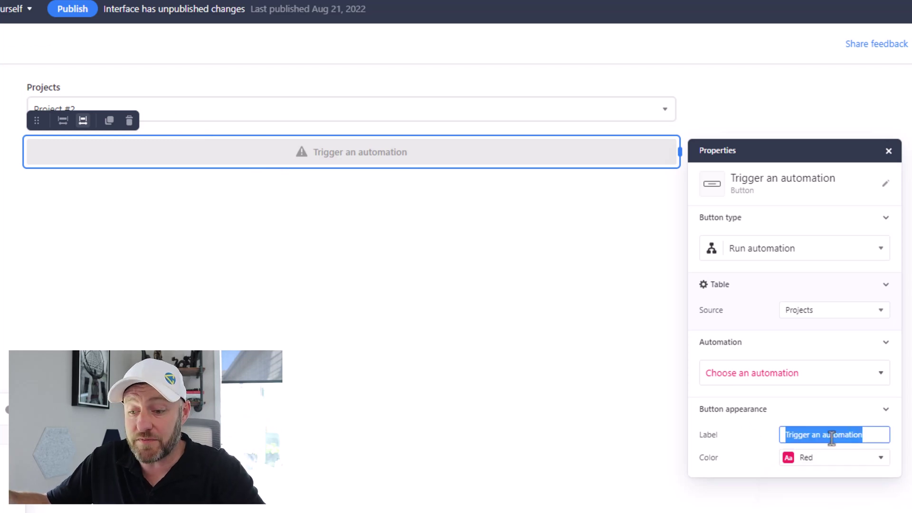
text(Assign Tasks)
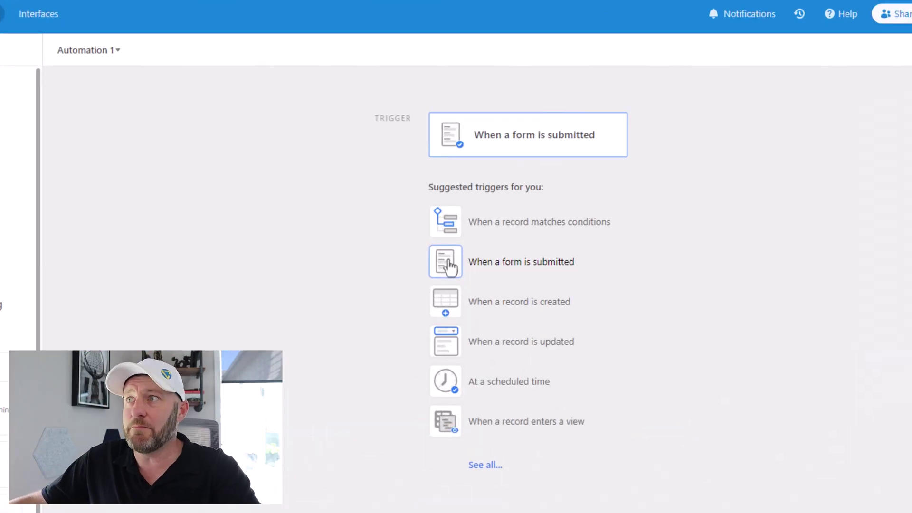
Set the automation's trigger to 'When a button is clicked'
click(482, 467)
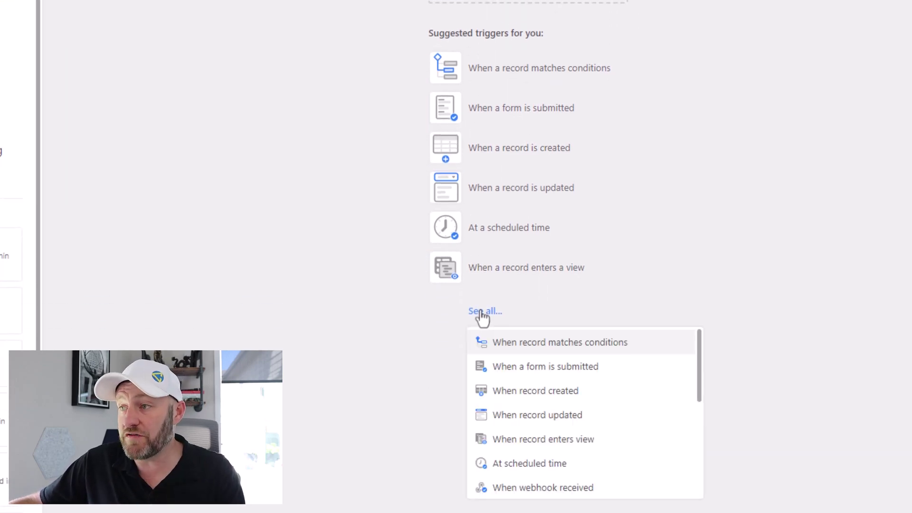
scroll(570, 385, down, 2)
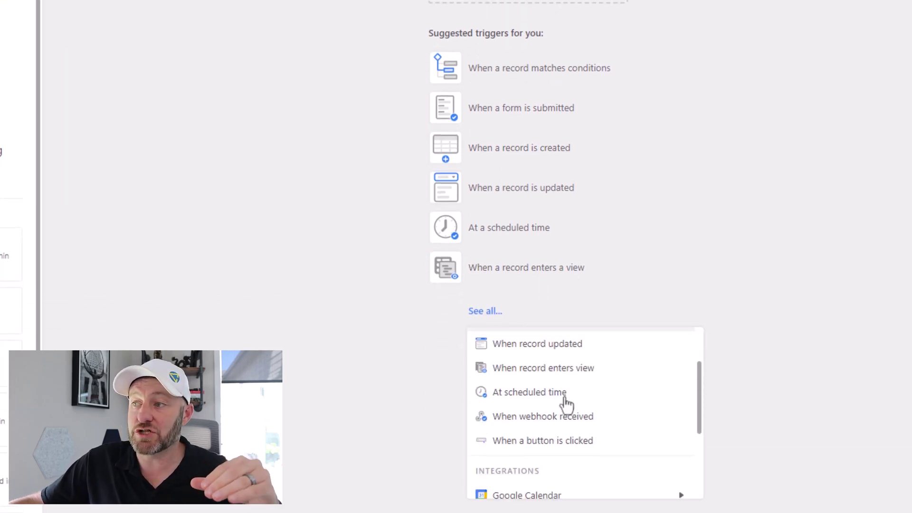
click(553, 442)
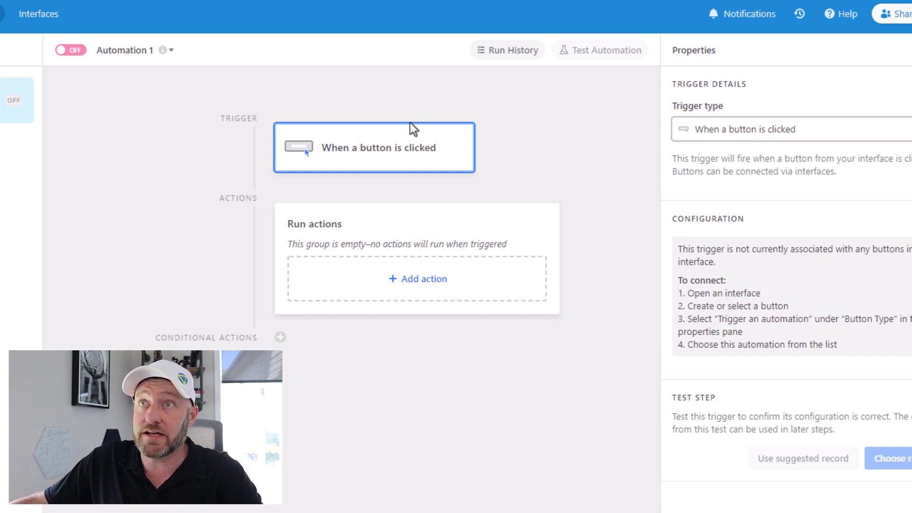
Rename Automation 1 to 'Assign Tasks'
click(137, 55)
click(136, 56)
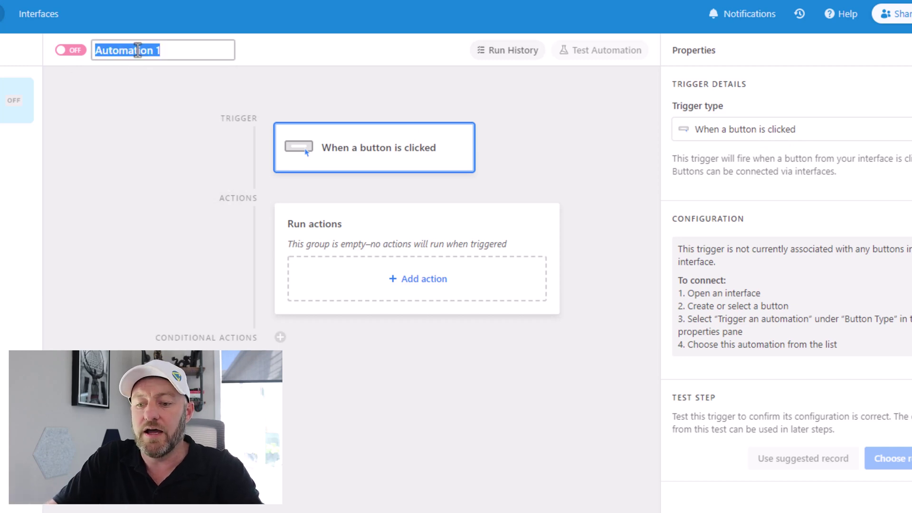
text(Assign)
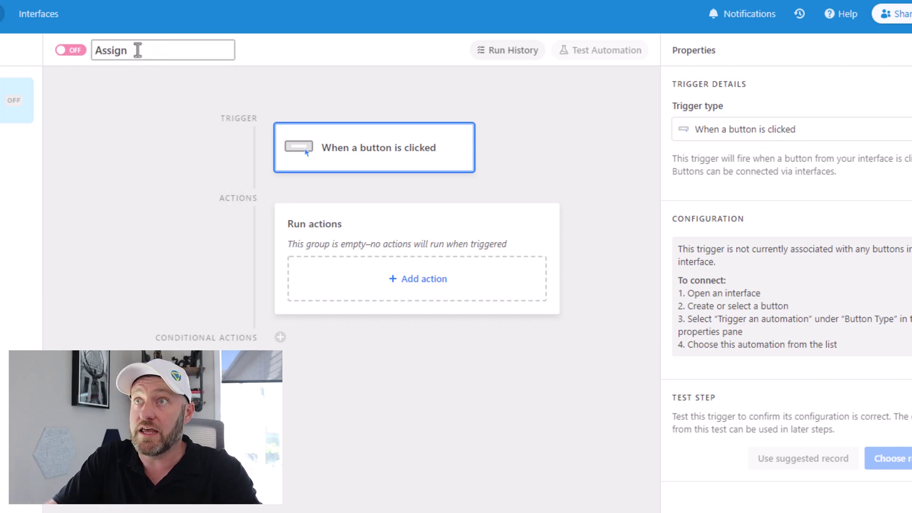
text( Tasks)
key(Return)
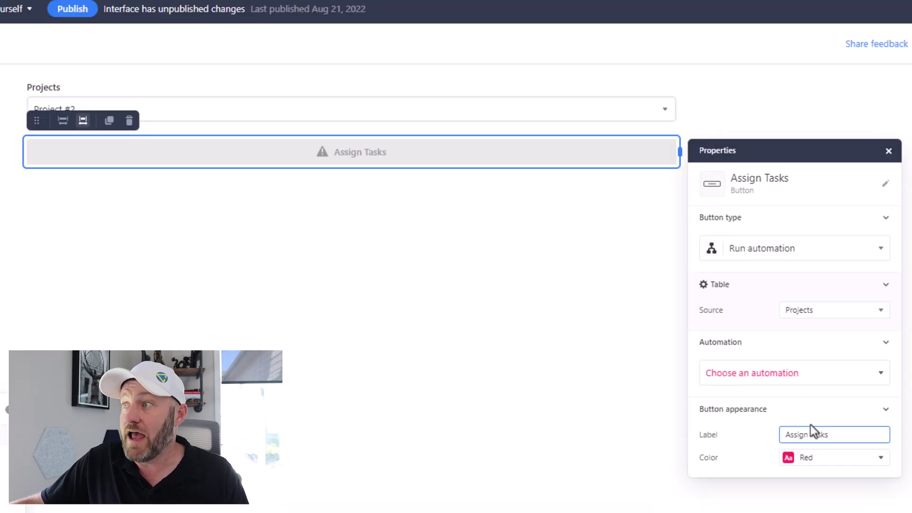
Link the button to the Assign Tasks automation
click(789, 383)
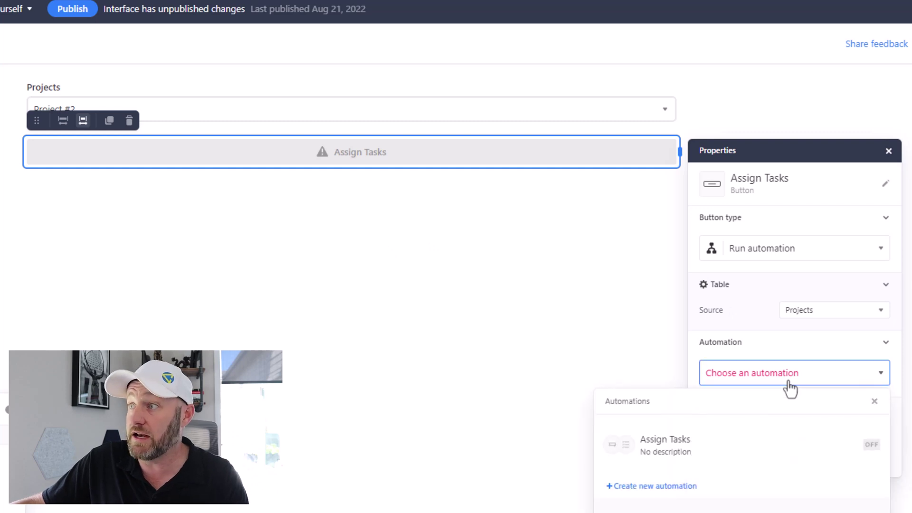
click(689, 454)
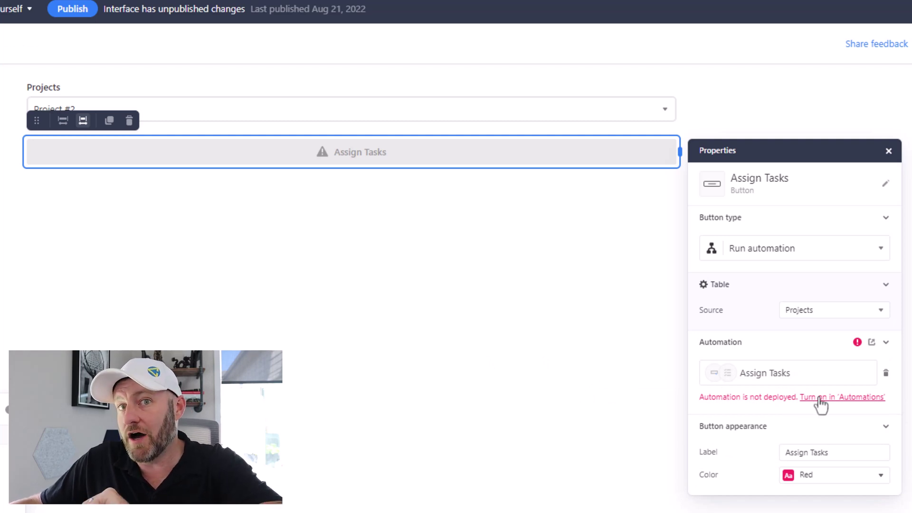
Test the trigger with Project #2 and add a Create record action in the Tasks table
click(379, 330)
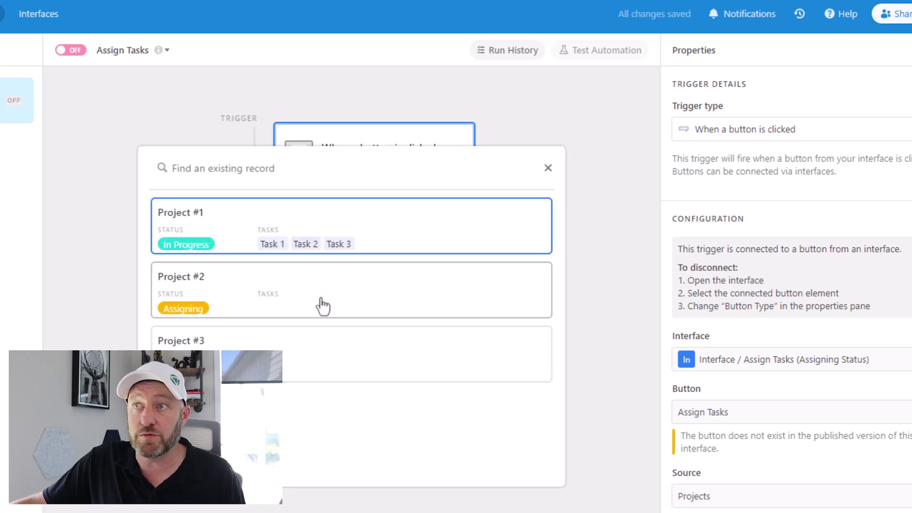
click(321, 305)
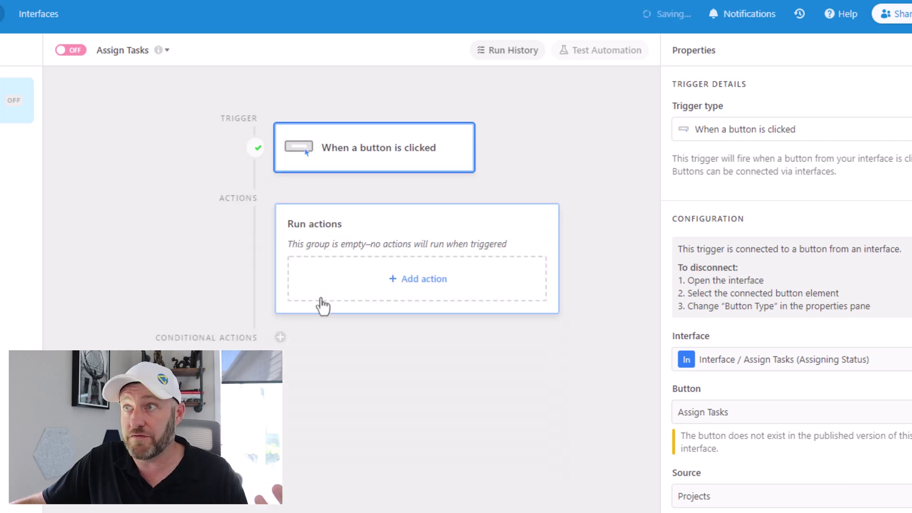
click(393, 269)
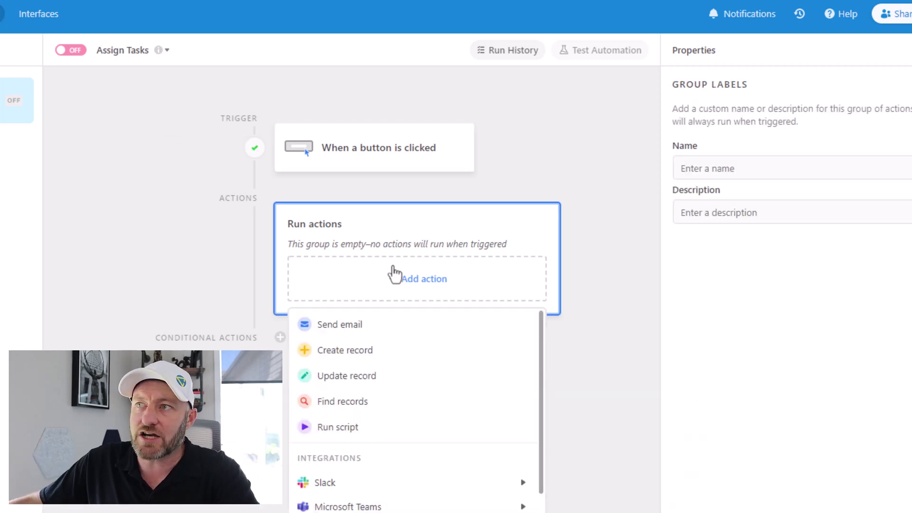
click(344, 352)
click(777, 372)
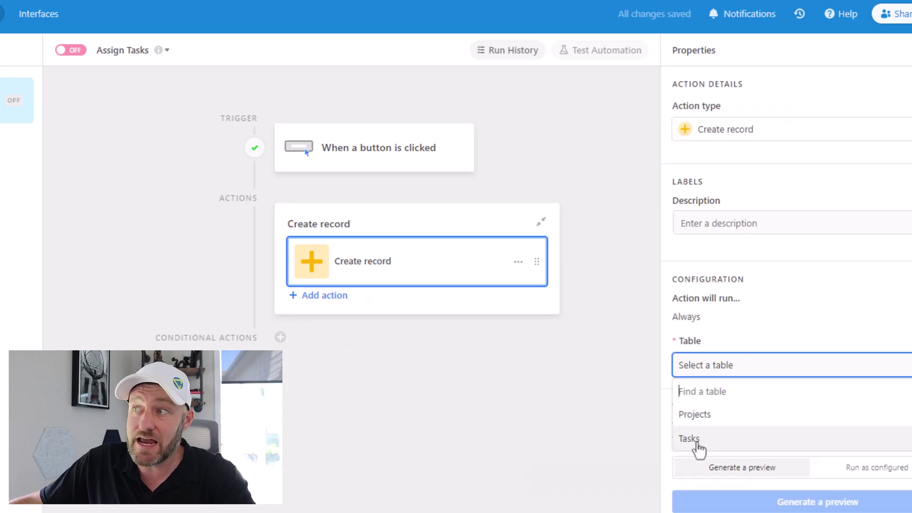
click(698, 438)
Give the new record the Name 'Task 1' and assign it to a team member
click(730, 418)
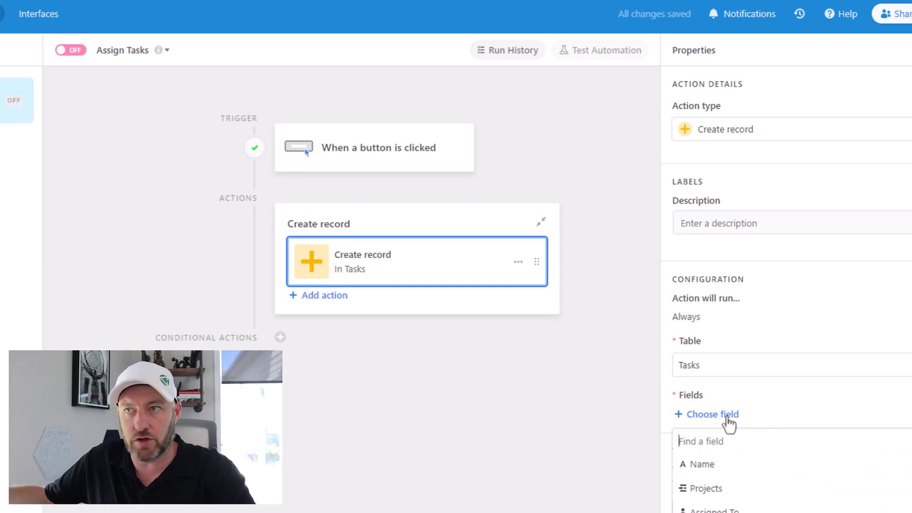
click(728, 465)
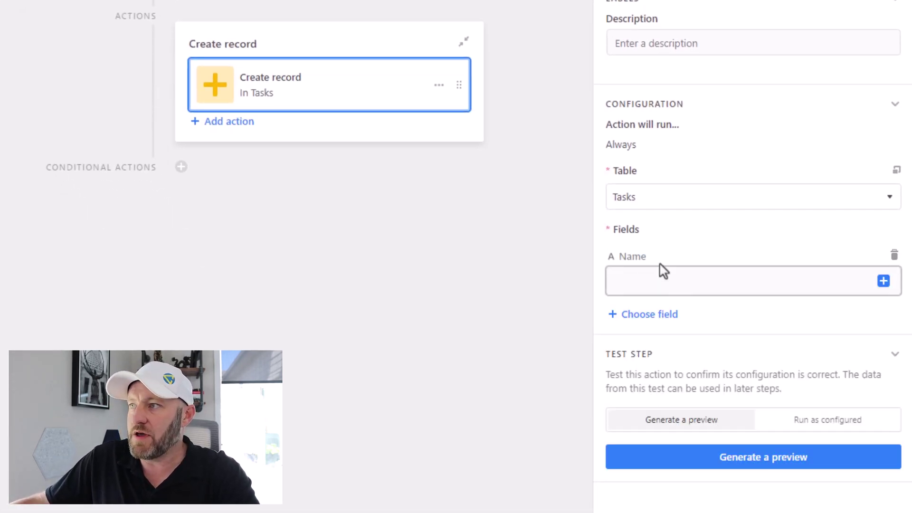
click(684, 276)
text(Task 1)
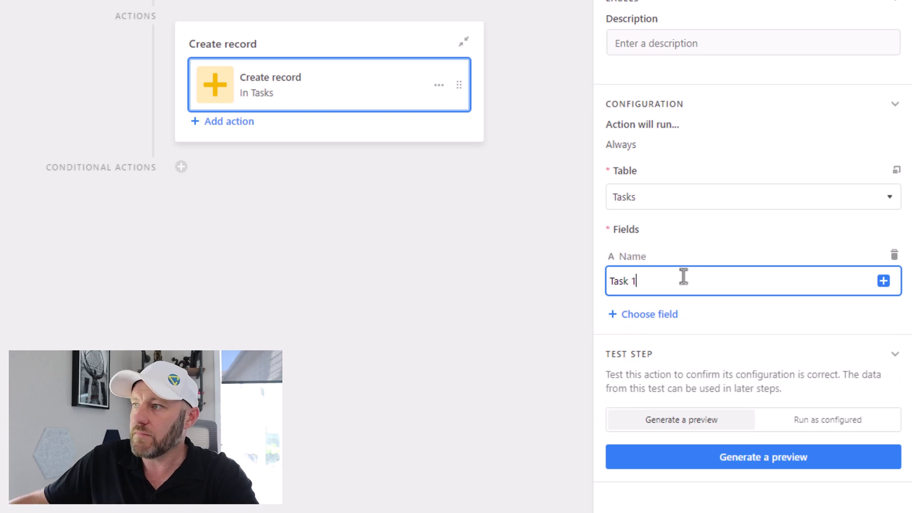
click(667, 315)
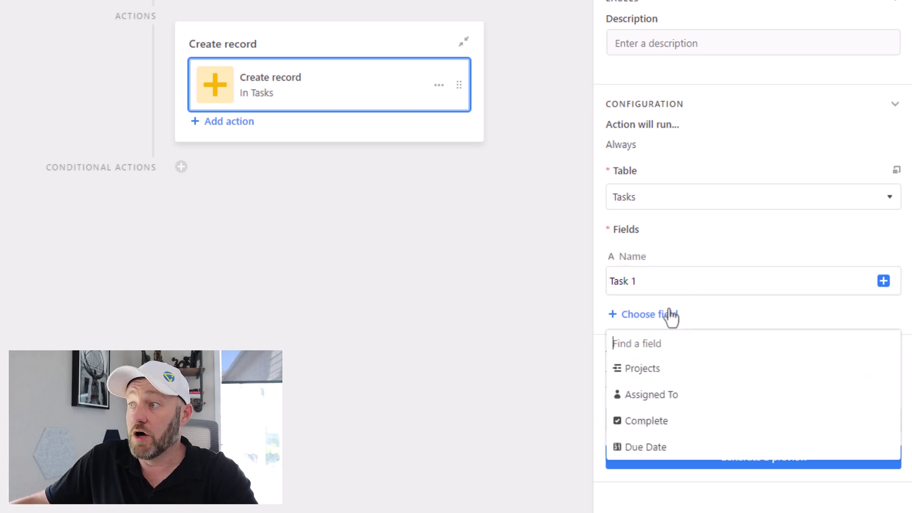
click(657, 398)
click(656, 348)
click(657, 456)
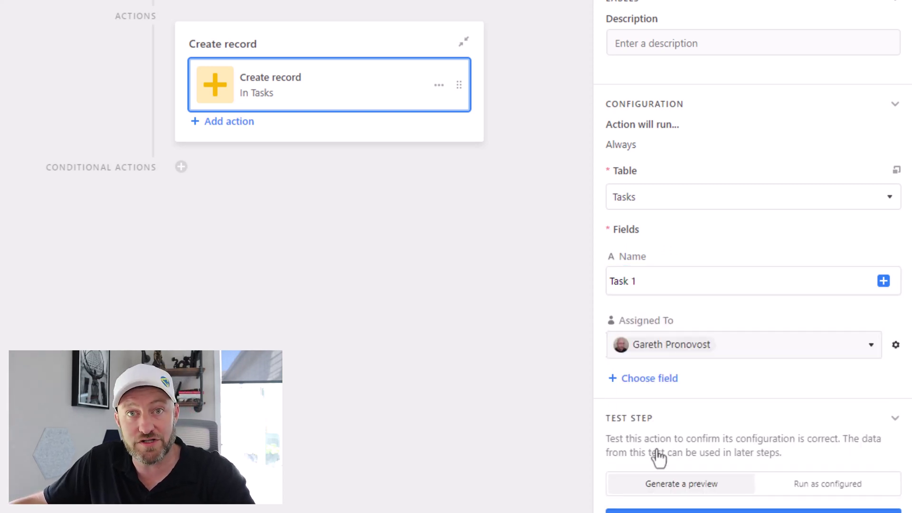
Add the Due Date field to the new record, set to 8/25/2022
click(663, 383)
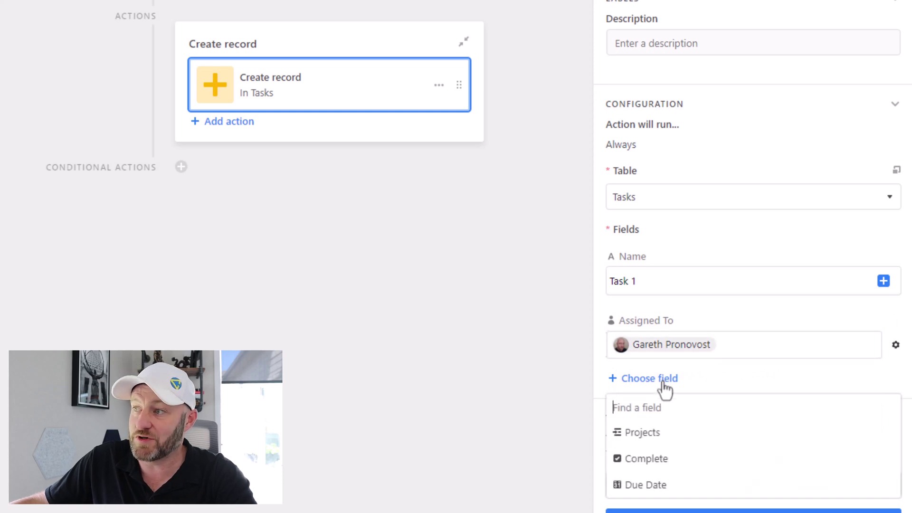
click(666, 492)
click(701, 411)
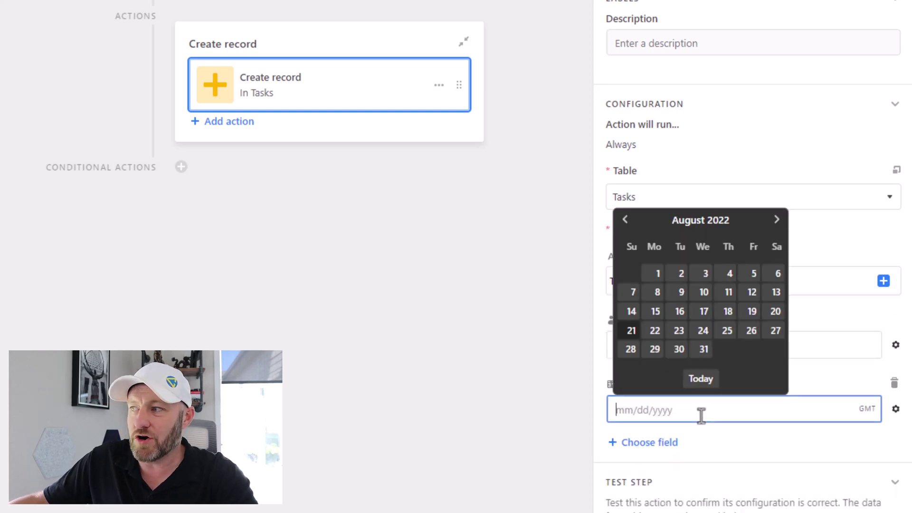
text(8)
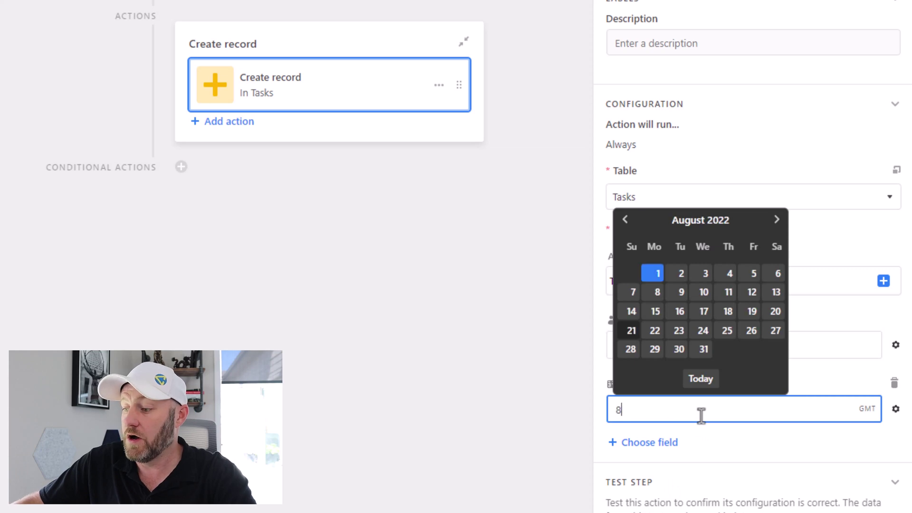
text(/25)
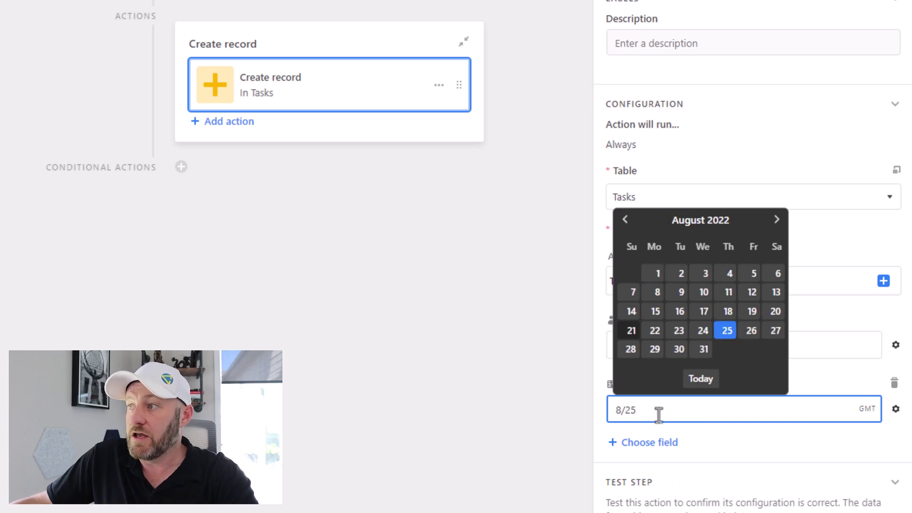
click(717, 335)
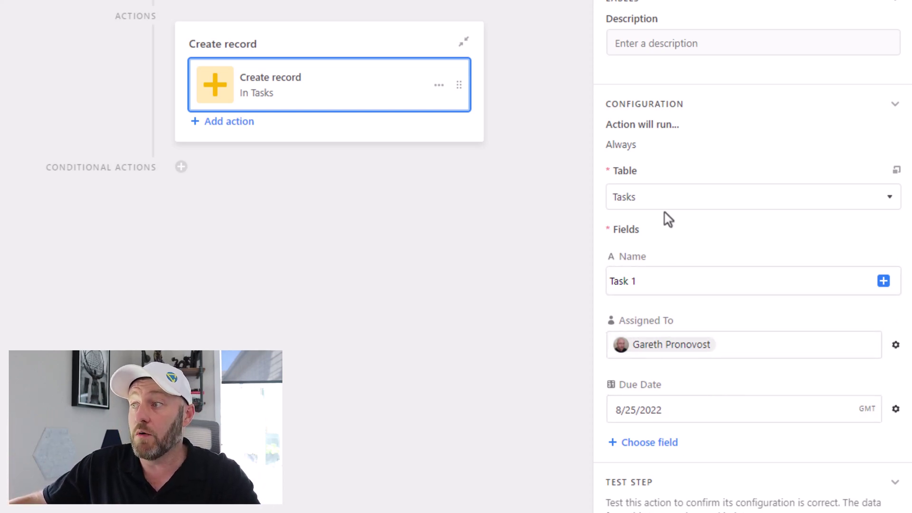
scroll(660, 356, down, 3)
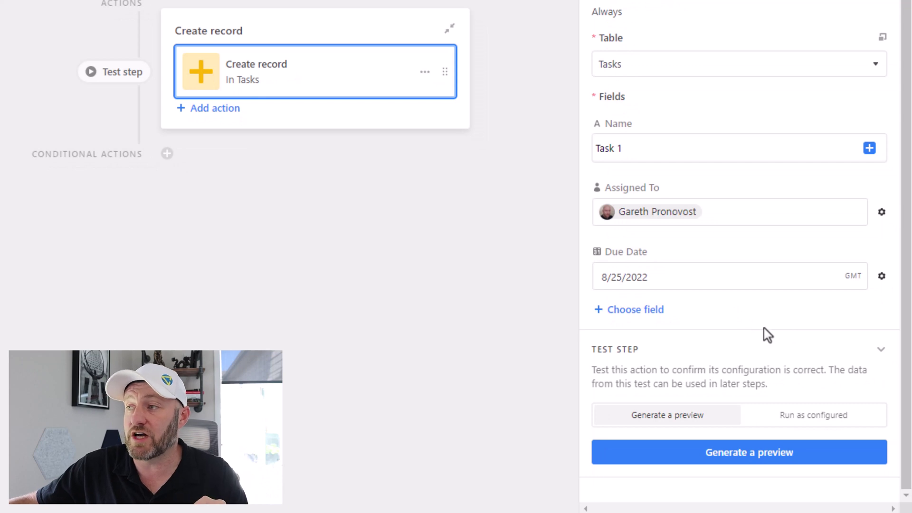
Set the new task's Projects field to the button trigger's Airtable record ID, and add another action
click(645, 311)
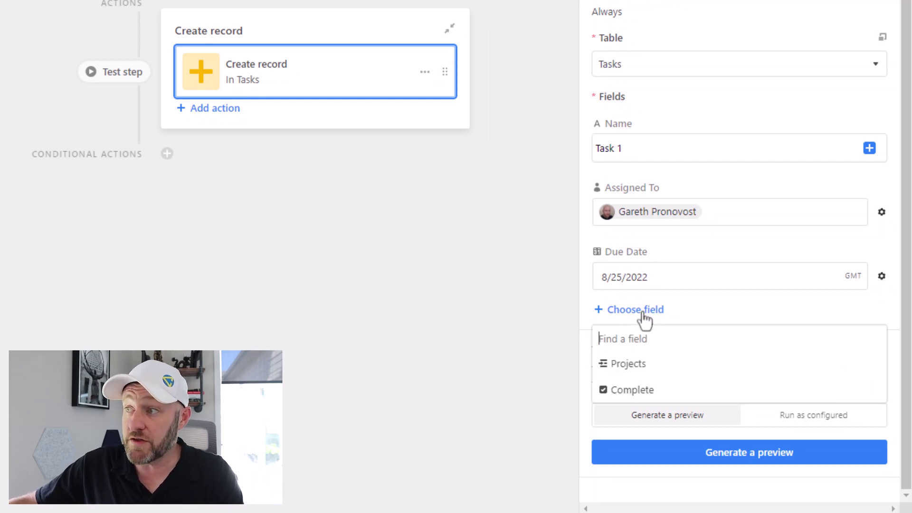
click(635, 366)
click(870, 357)
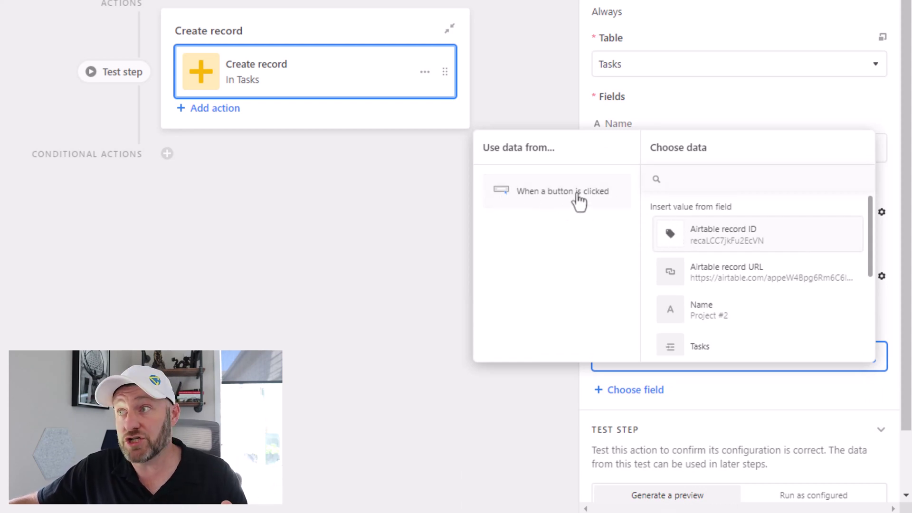
click(606, 198)
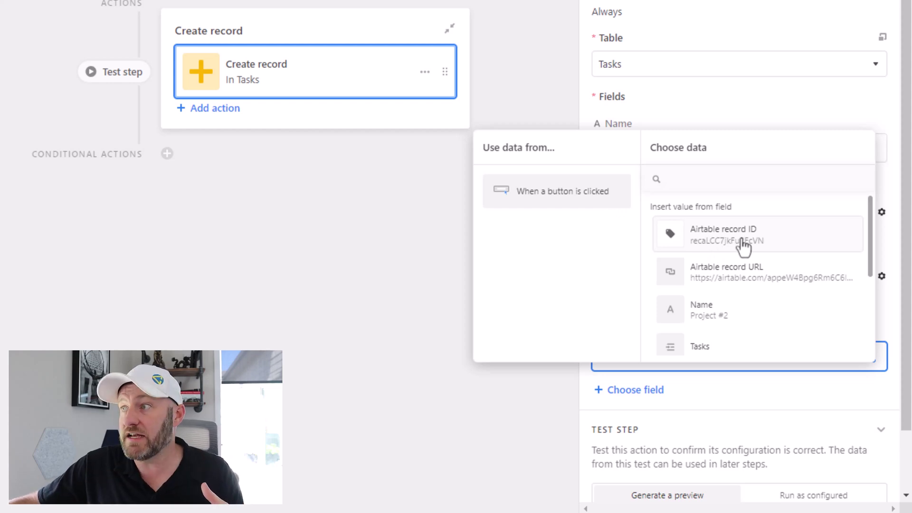
click(743, 247)
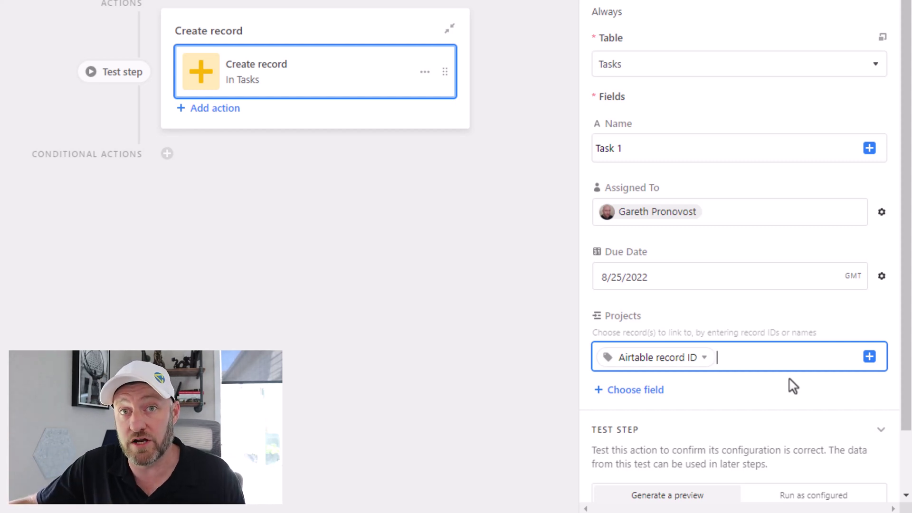
click(213, 110)
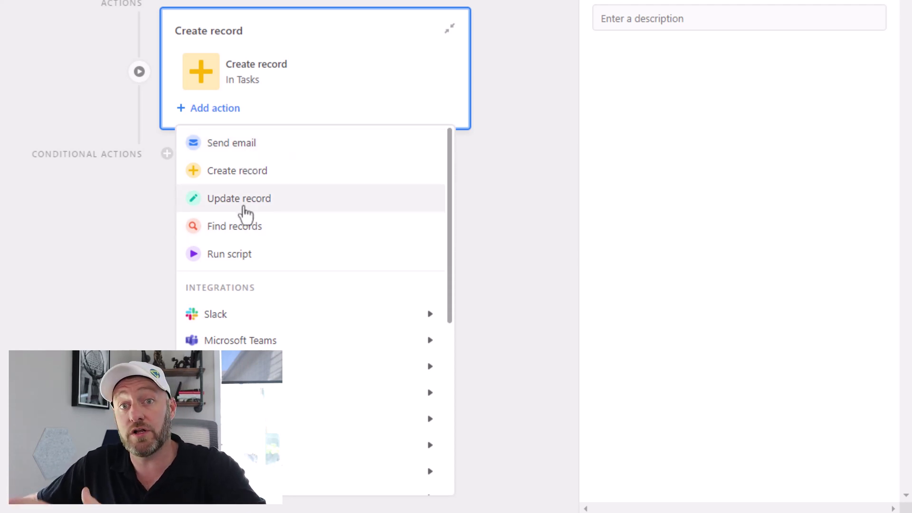
Add an Update record action that sets the clicked project's Status to In Progress
click(244, 209)
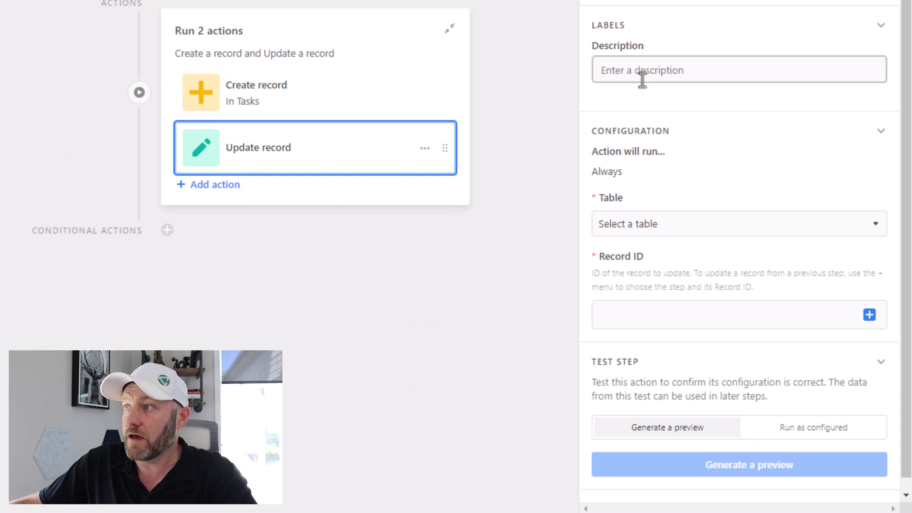
click(661, 224)
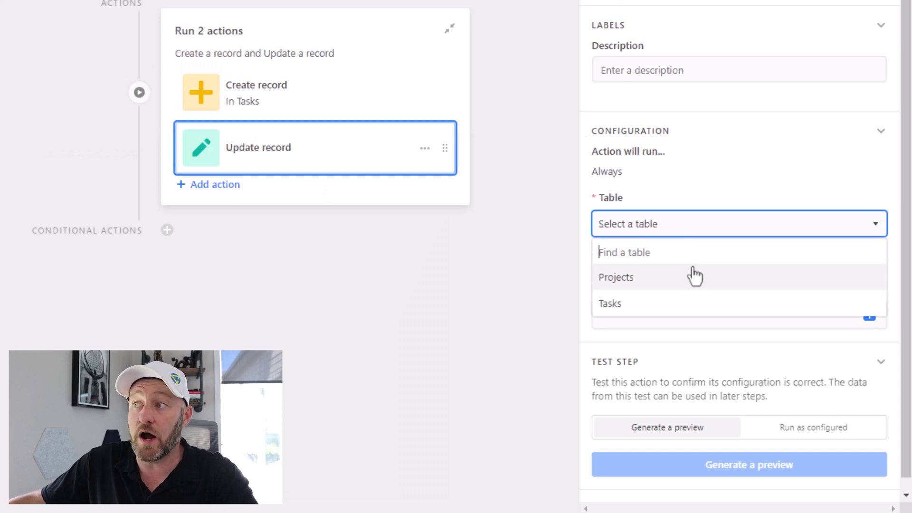
click(650, 285)
click(870, 314)
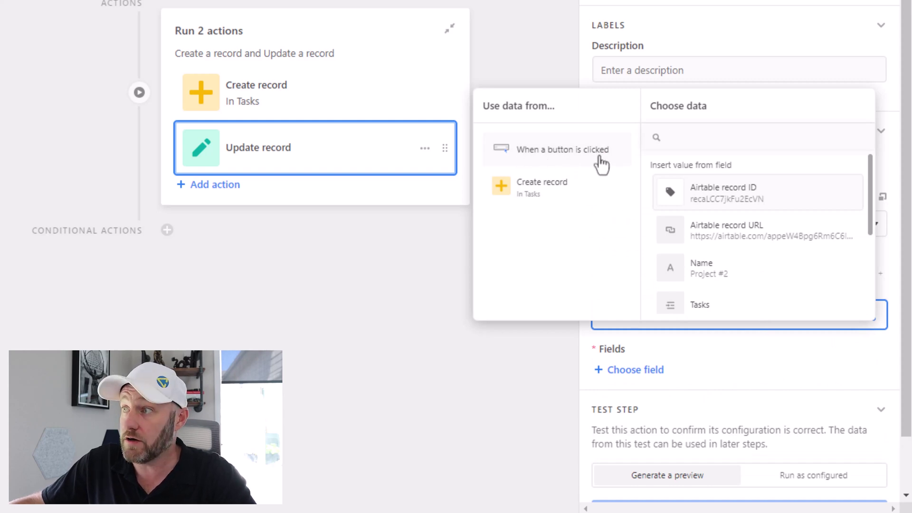
click(752, 201)
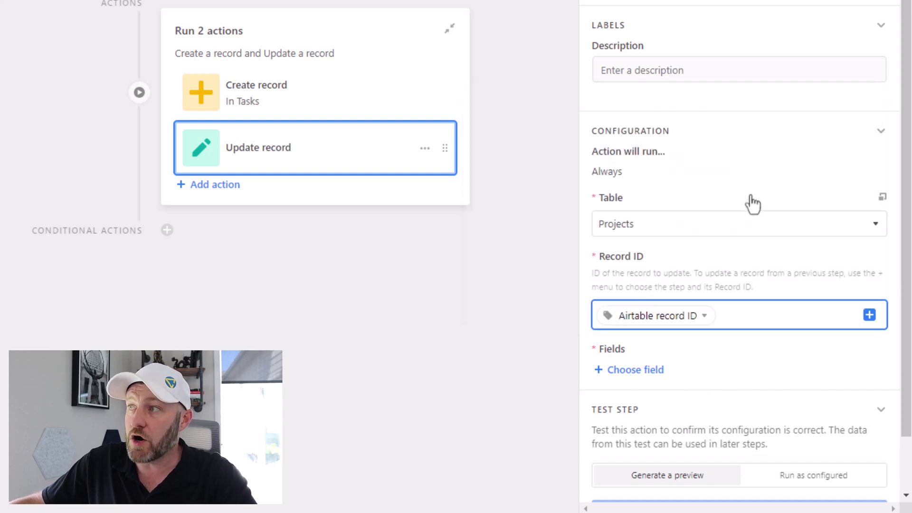
click(655, 372)
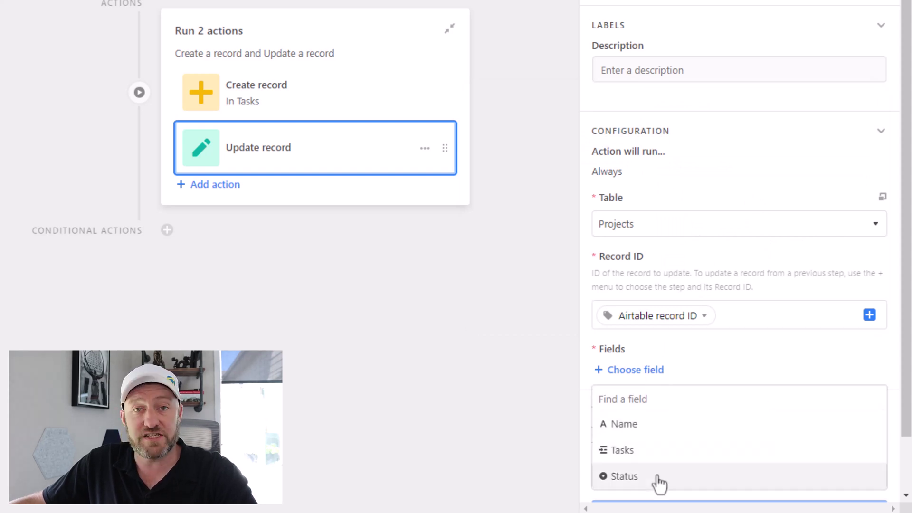
click(656, 477)
click(697, 404)
click(649, 362)
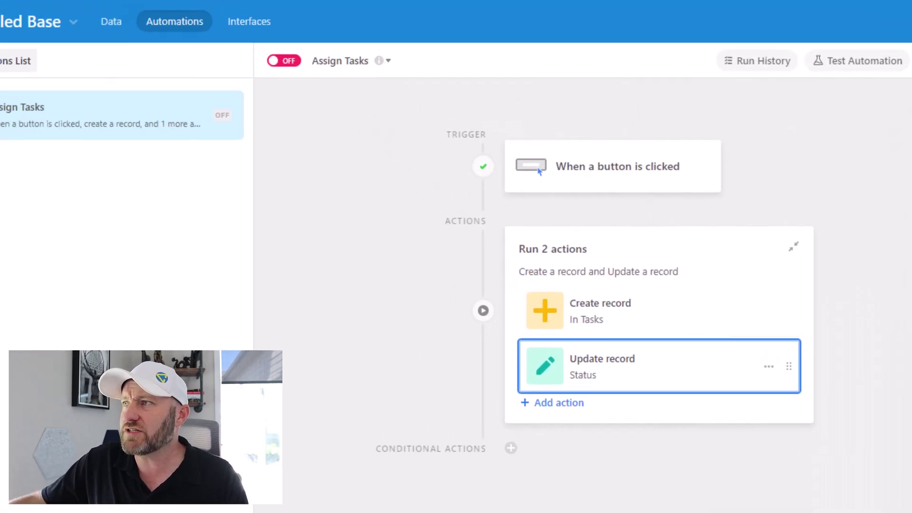
Turn on the Assign Tasks automation, publish the interface, and pick Project #2 in the Projects picker
click(285, 66)
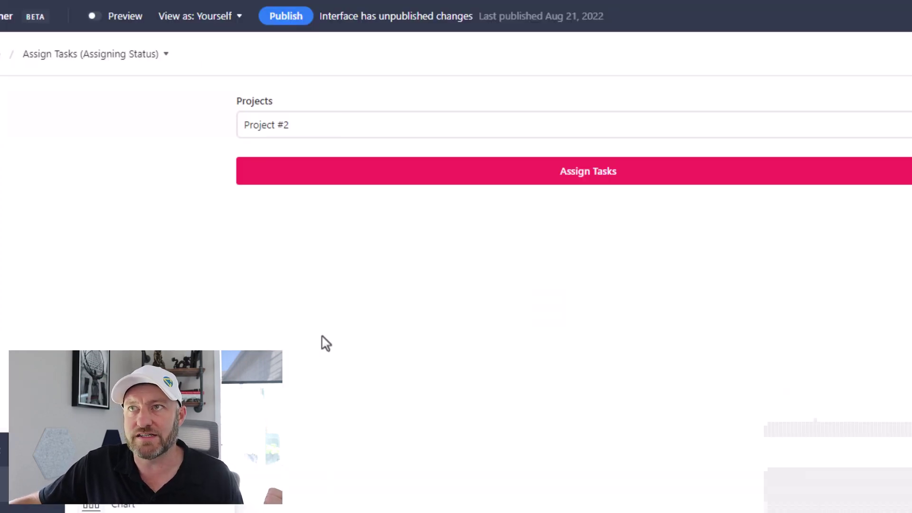
click(285, 18)
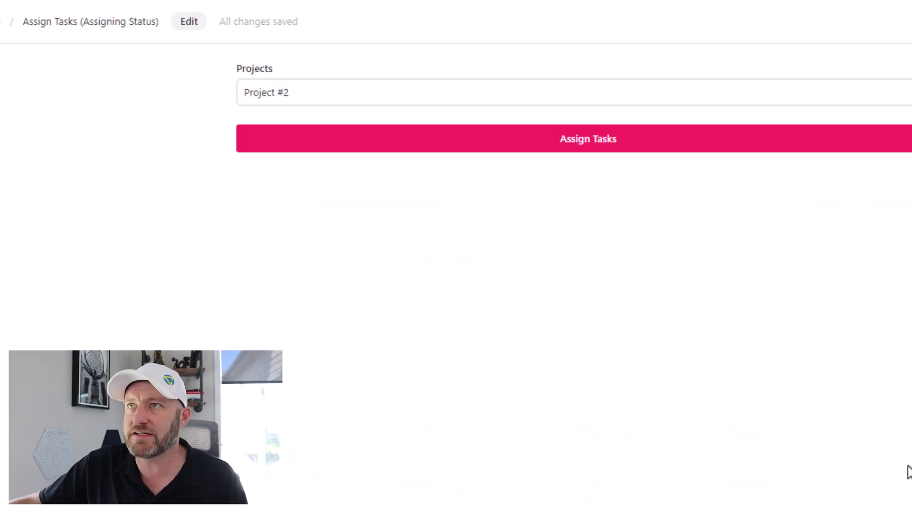
click(429, 95)
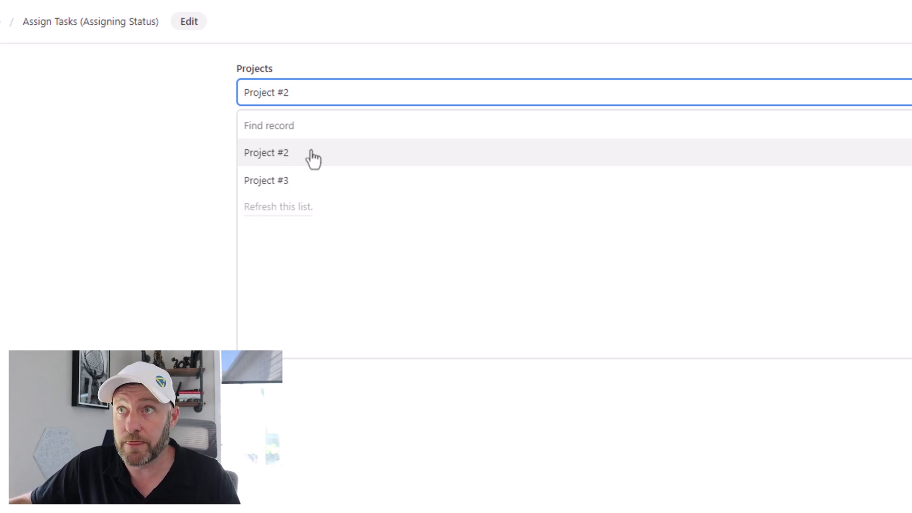
Run Assign Tasks for Project #2 and confirm only Project #3 is left in the Projects picker
click(313, 158)
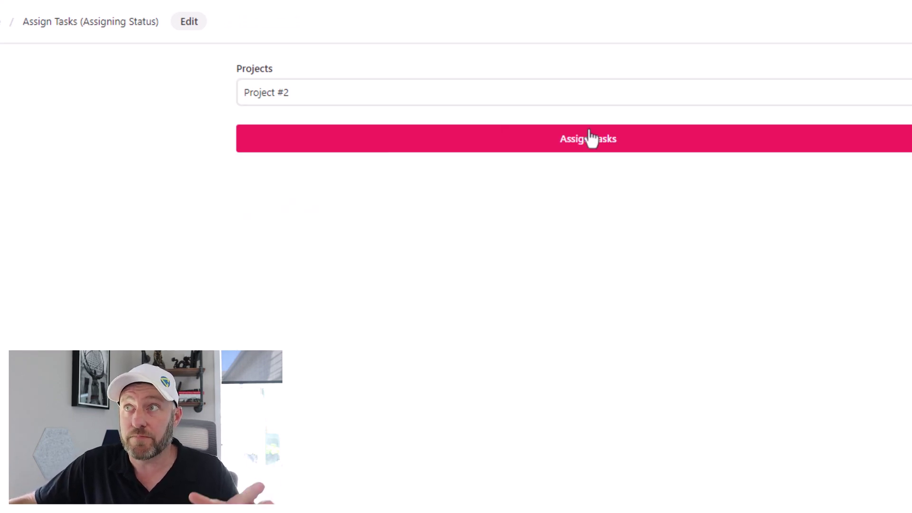
click(592, 152)
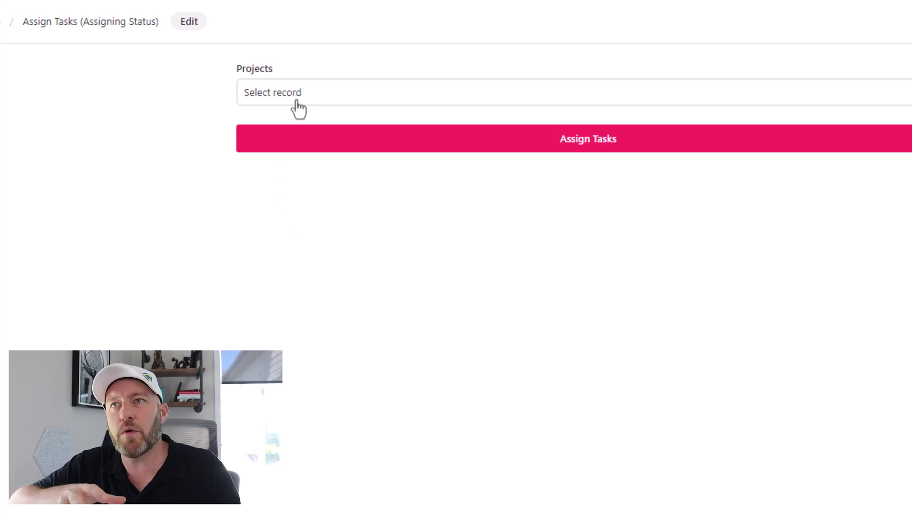
click(298, 109)
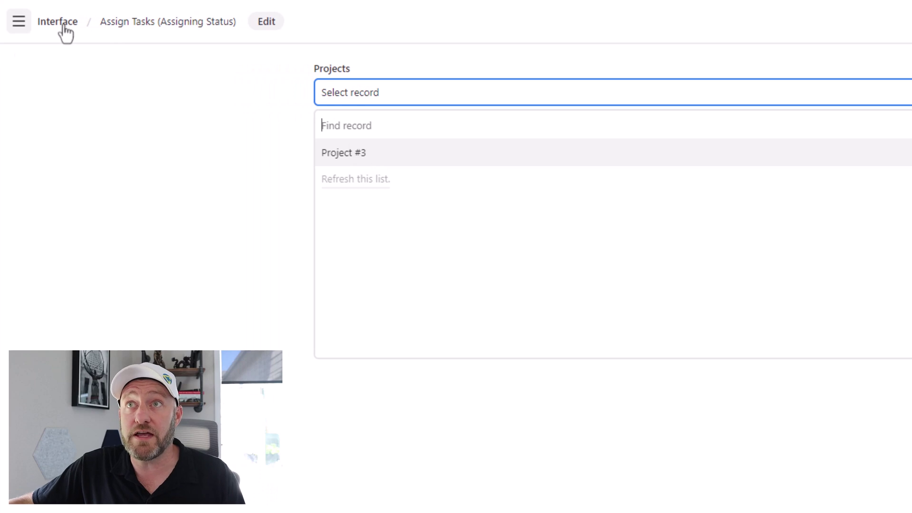
click(23, 26)
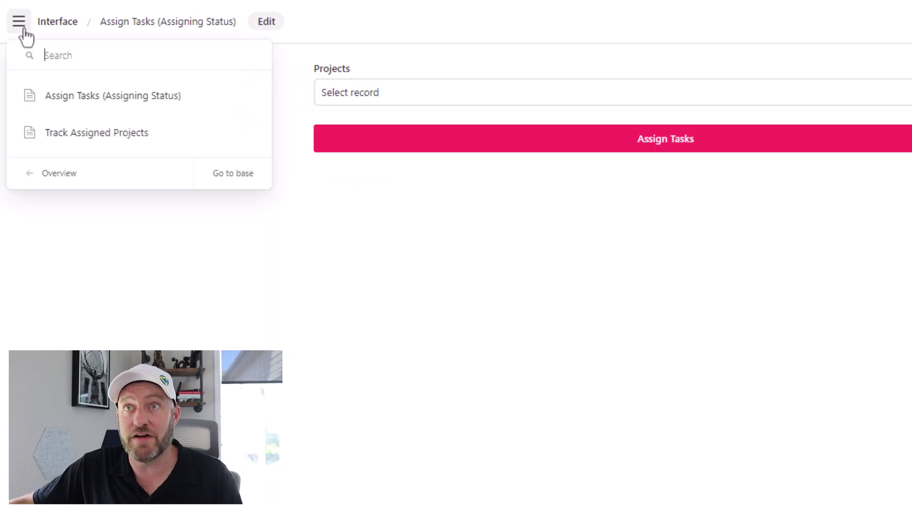
Edit Track Assigned Projects and check its Projects picker filter: Status is In Progress or Complete
click(109, 142)
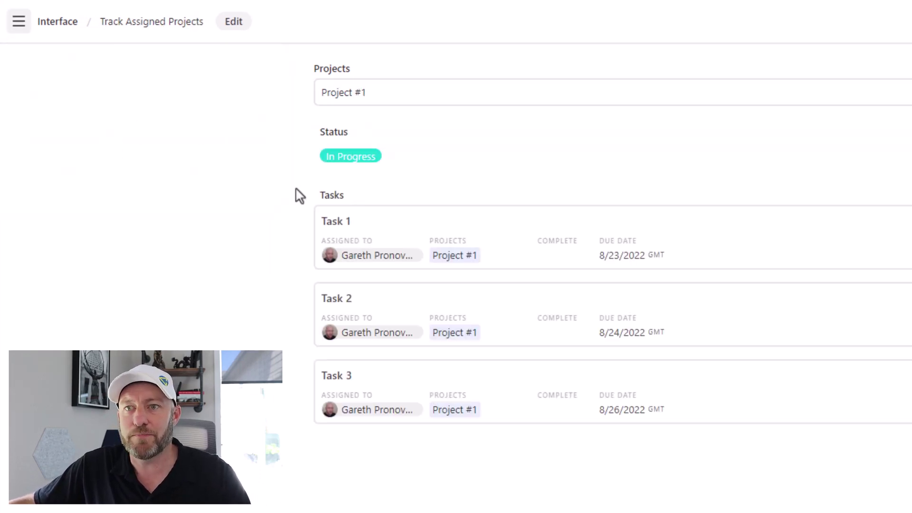
click(234, 23)
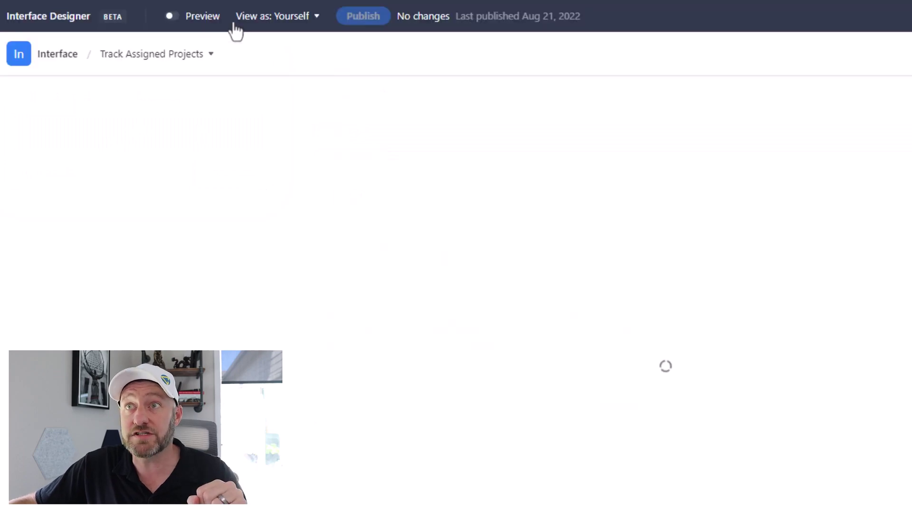
click(385, 135)
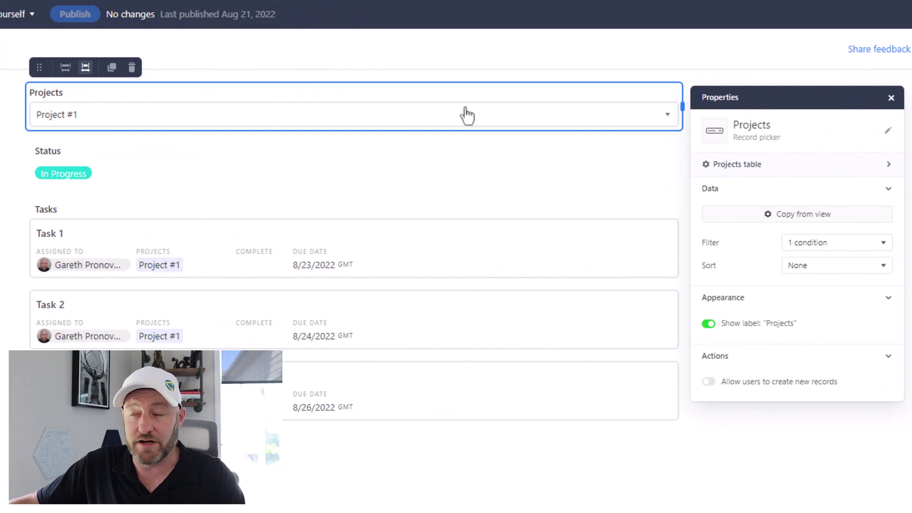
click(808, 247)
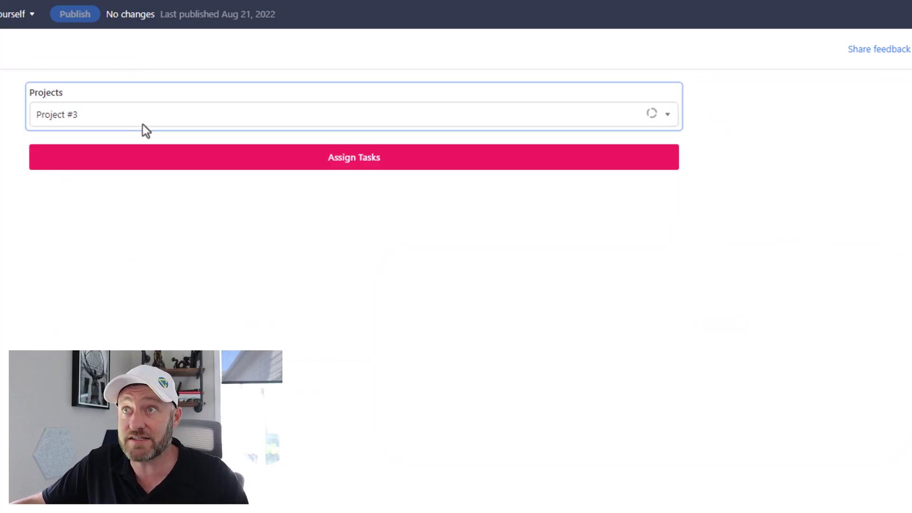
Review the Assign Tasks picker's Status is Assigning filter, then select the tracking page's Tasks list
click(148, 122)
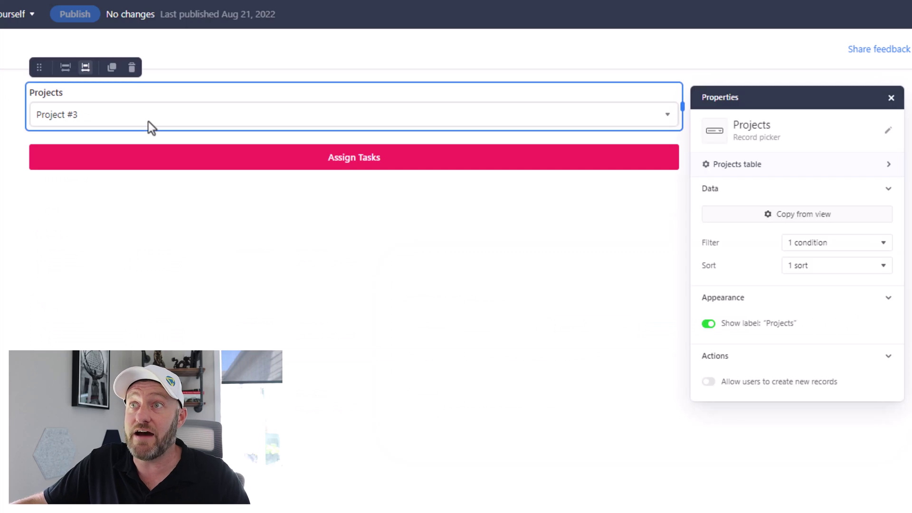
click(817, 252)
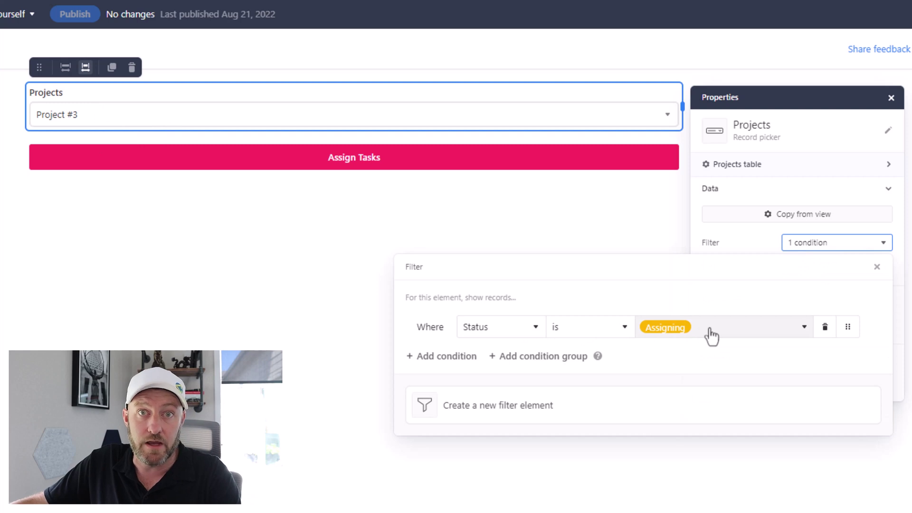
key(Escape)
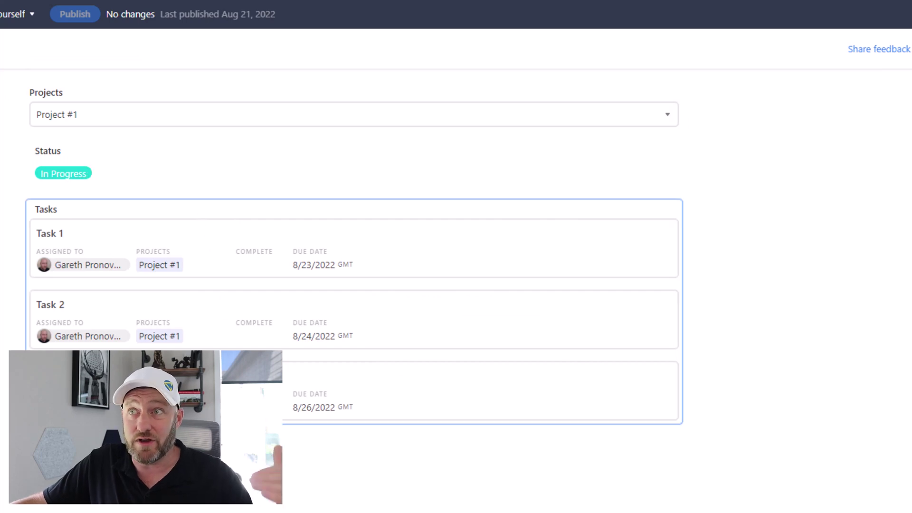
click(260, 261)
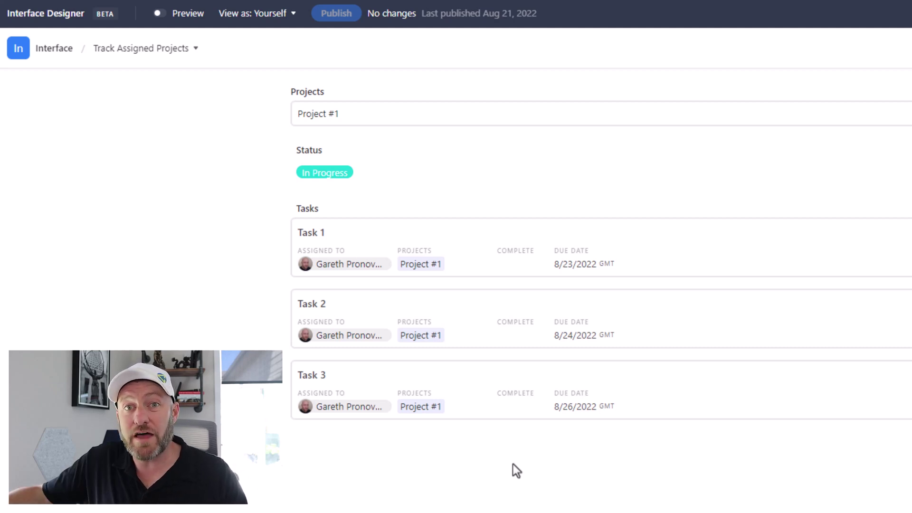
click(20, 51)
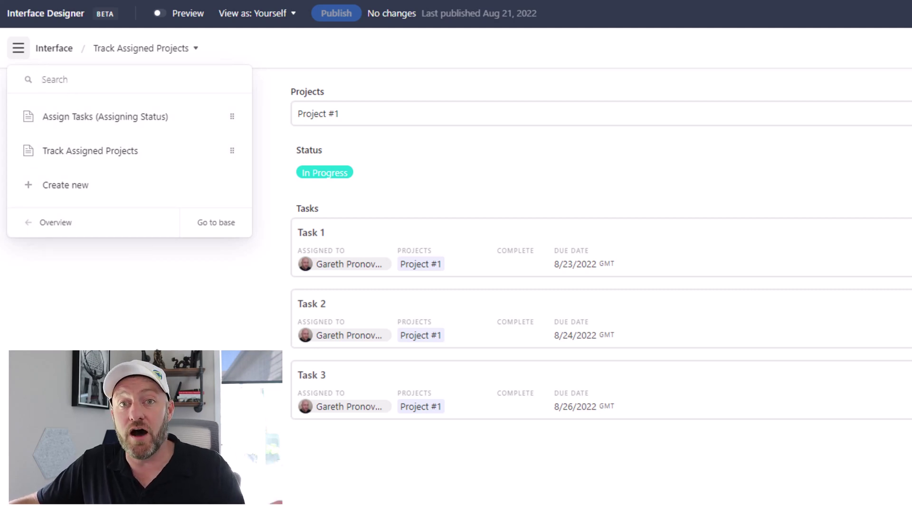
Add a Button element below the Tasks list and stretch it across the full page width
scroll(114, 475, down, 3)
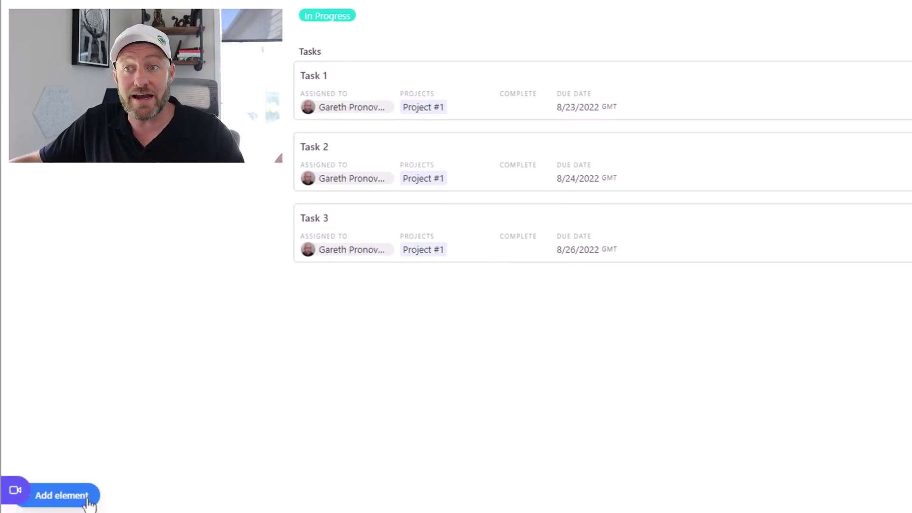
click(62, 496)
click(97, 291)
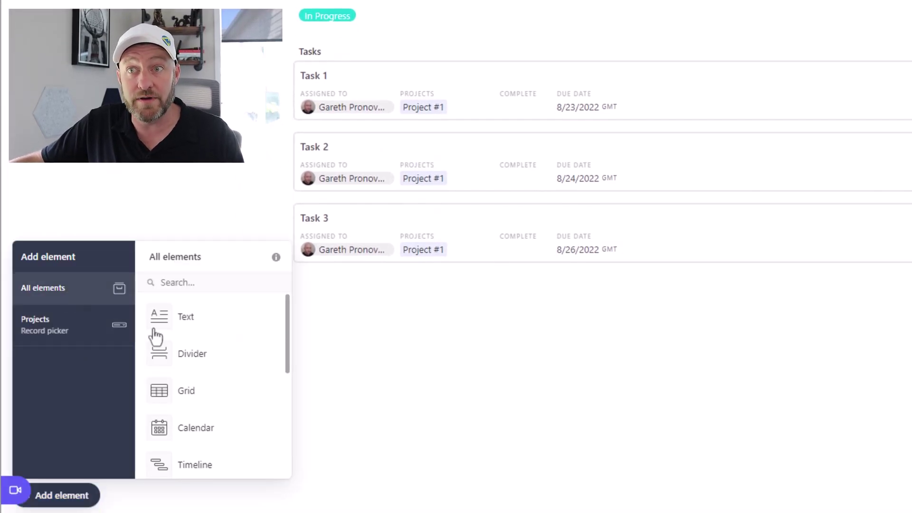
scroll(190, 371, down, 5)
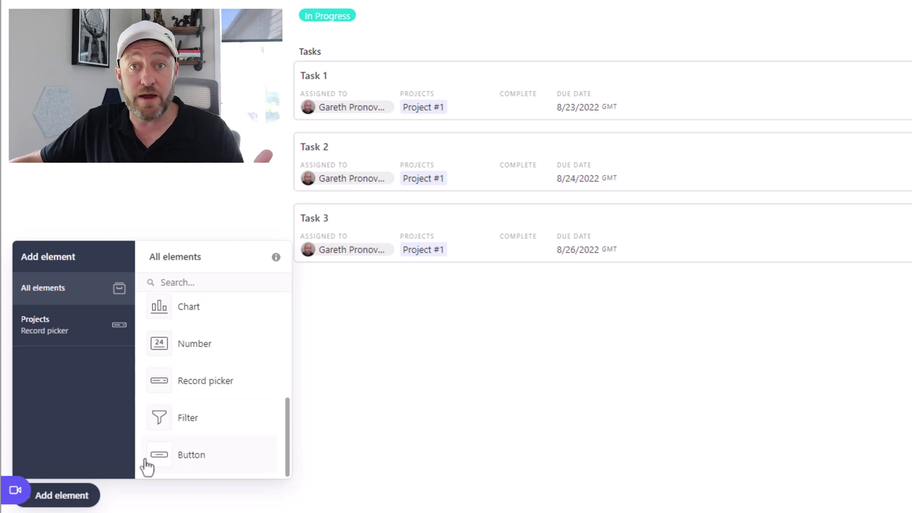
click(147, 468)
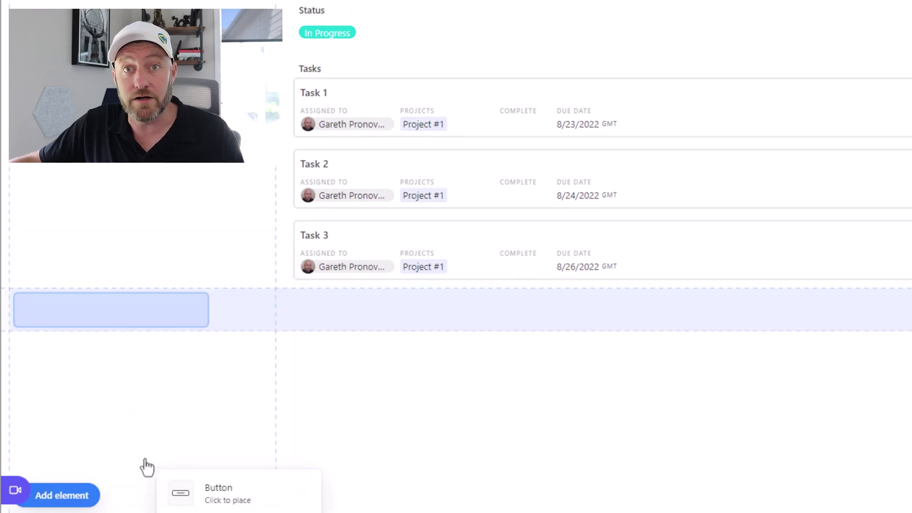
click(534, 322)
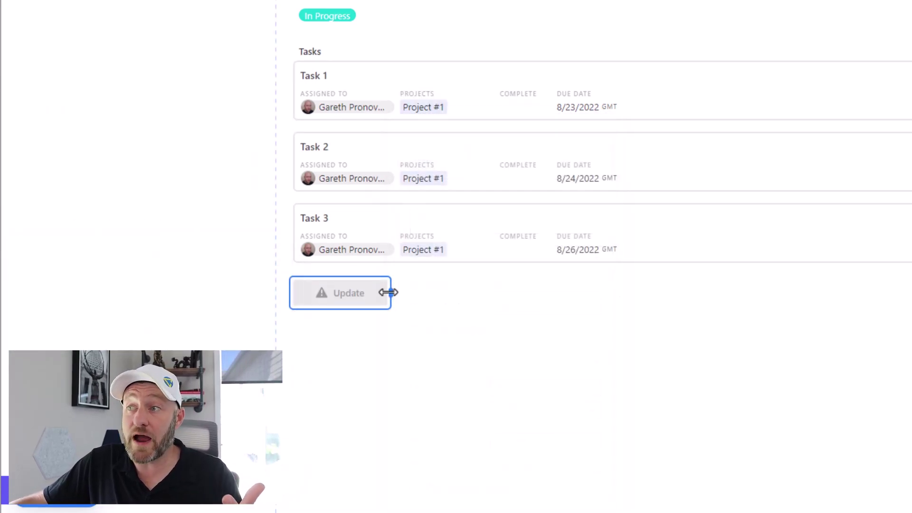
drag(389, 292, 908, 293)
Set the button to Go to interface page, linking to Assign Tasks (Assigning Status)
click(798, 466)
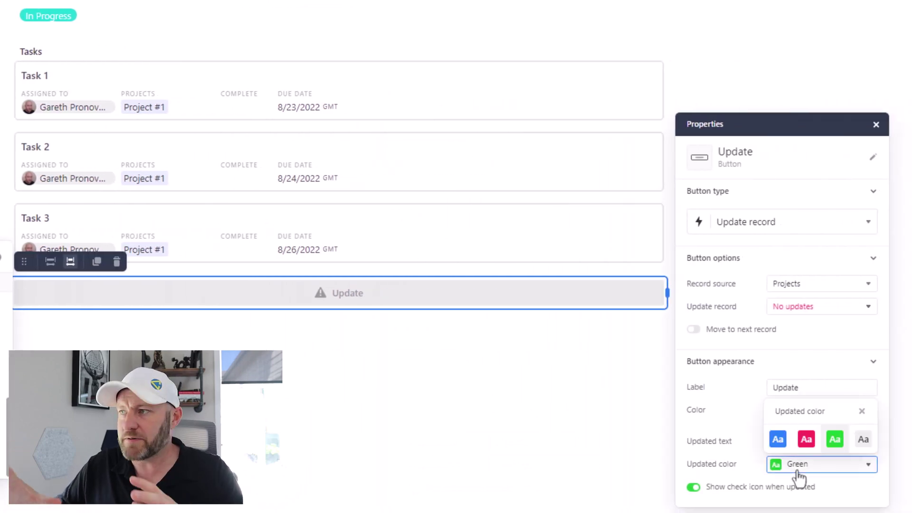
click(815, 329)
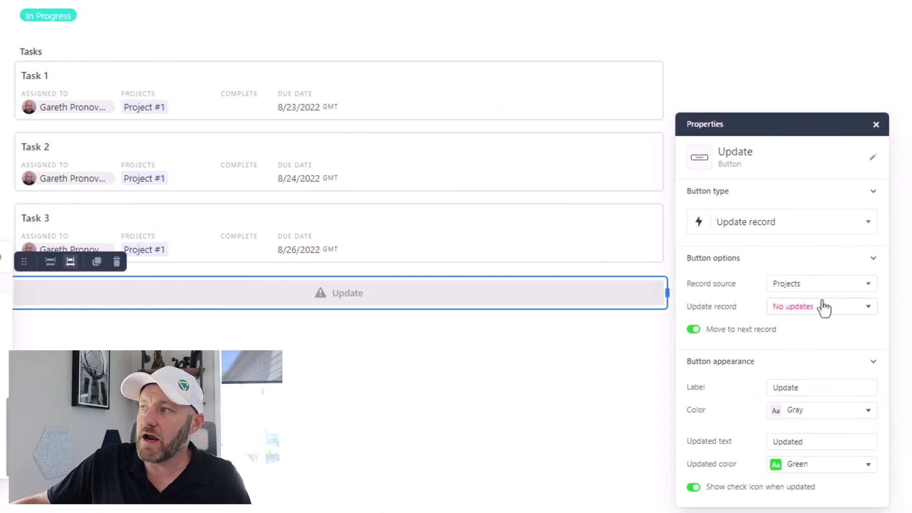
click(767, 232)
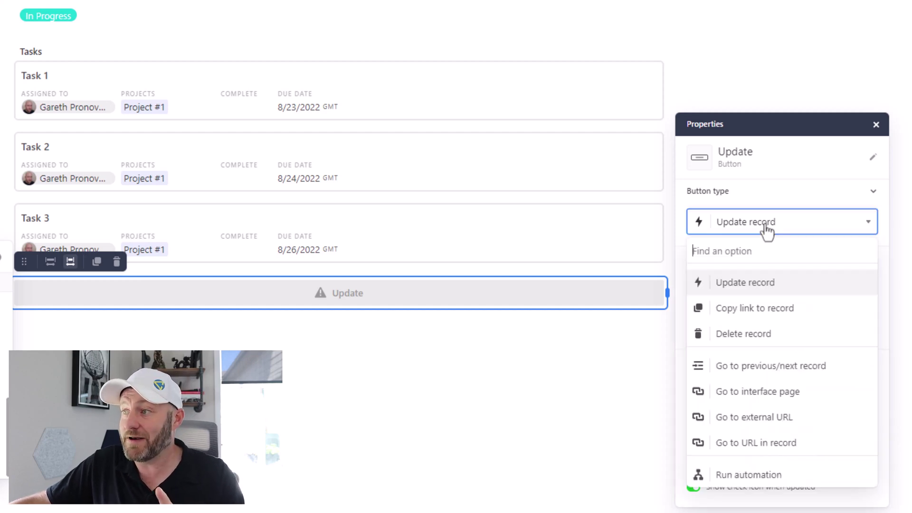
click(773, 392)
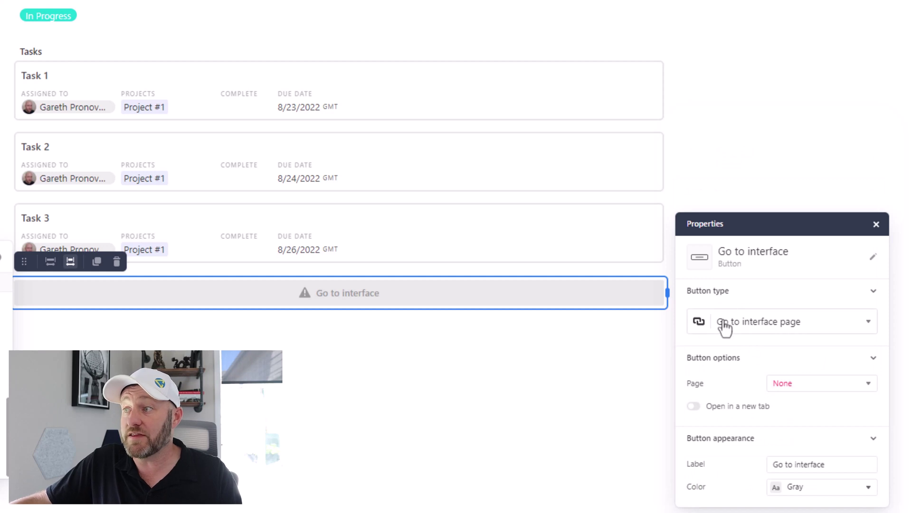
click(801, 386)
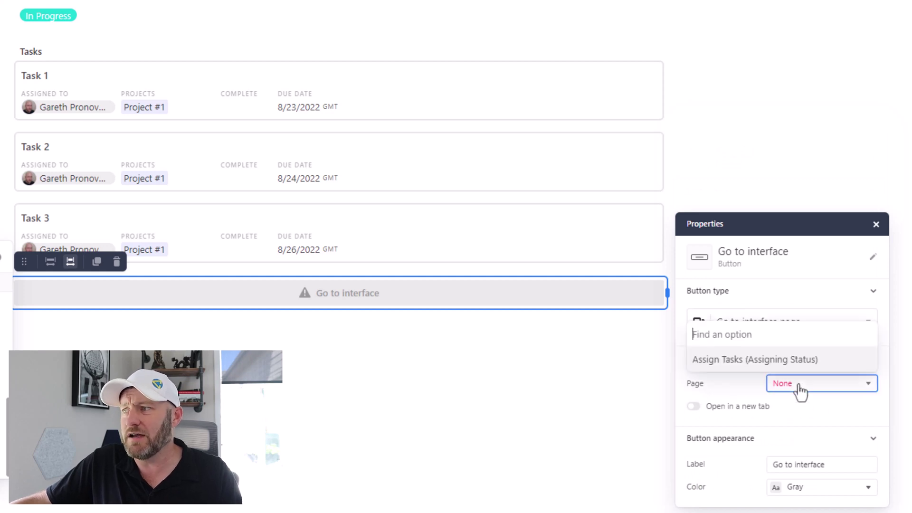
click(751, 373)
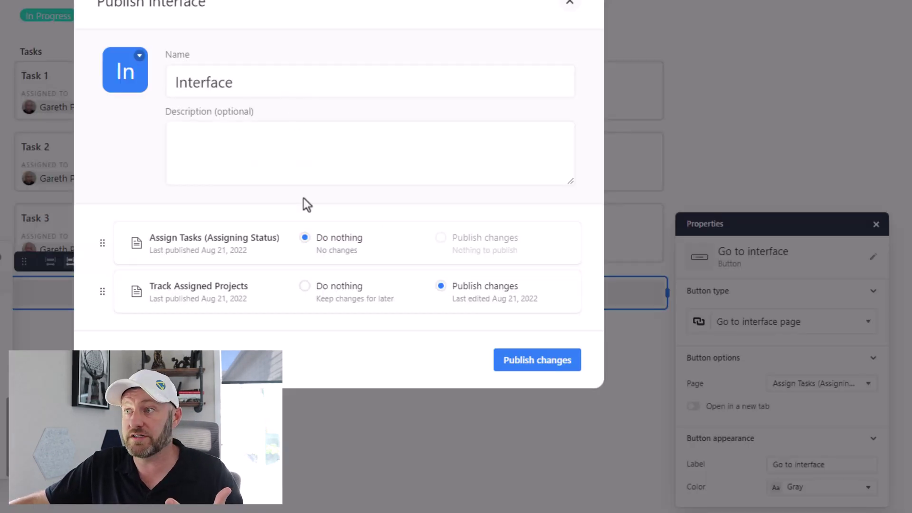
Confirm Publish changes for the Track Assigned Projects page in the Publish interface dialog
click(535, 360)
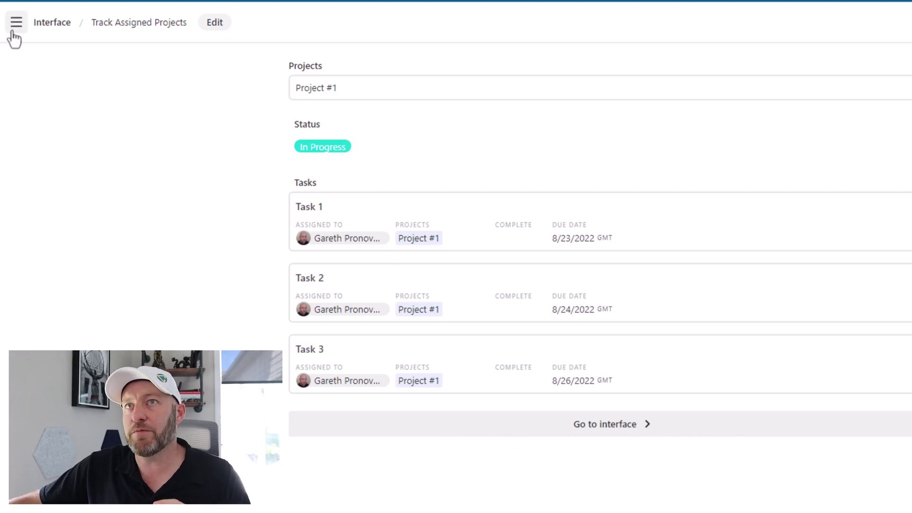
On Assign Tasks (Assigning Status), assign Project #3 and confirm the Projects picker is now empty
click(16, 23)
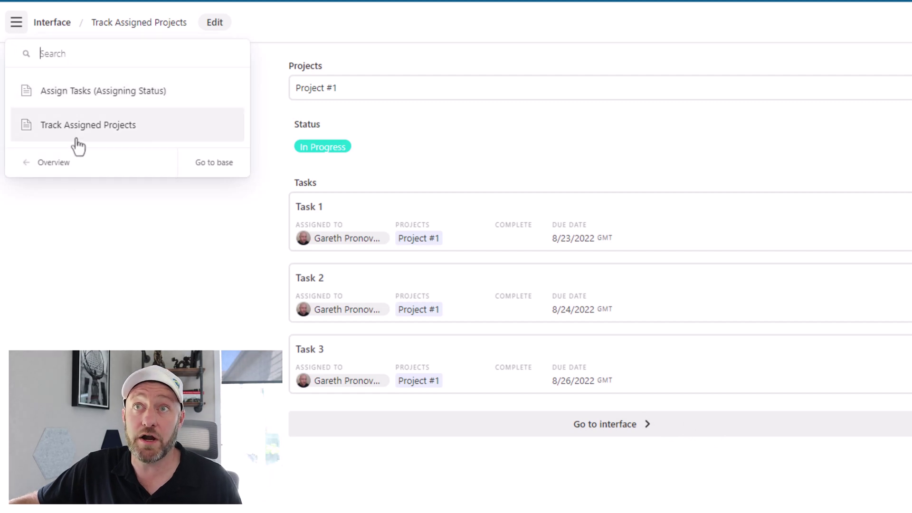
click(570, 433)
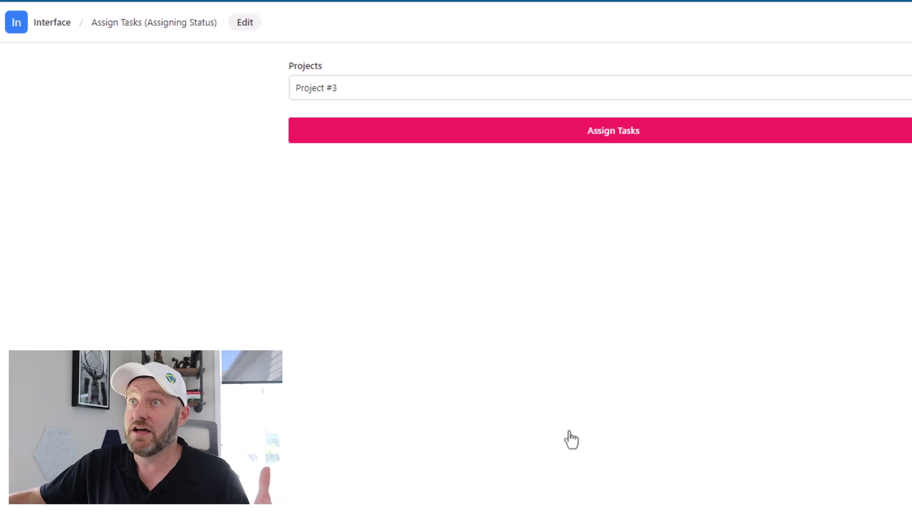
click(459, 95)
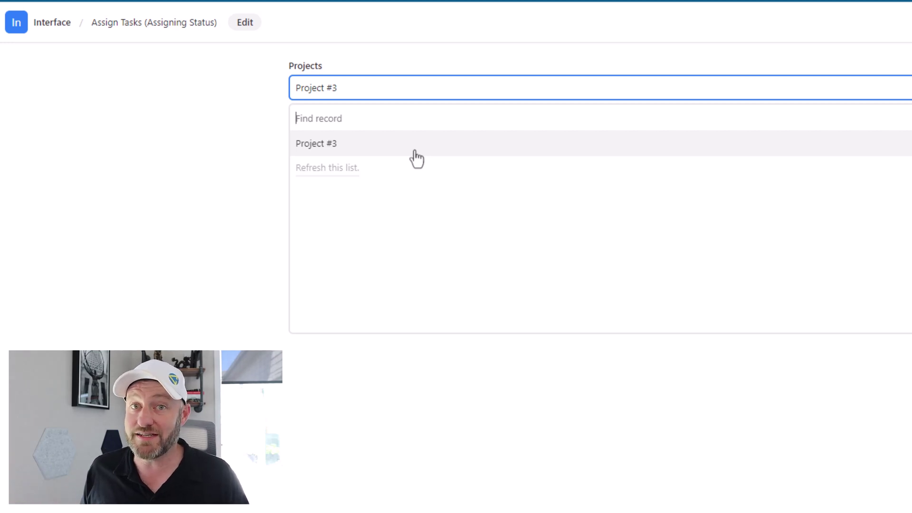
click(86, 180)
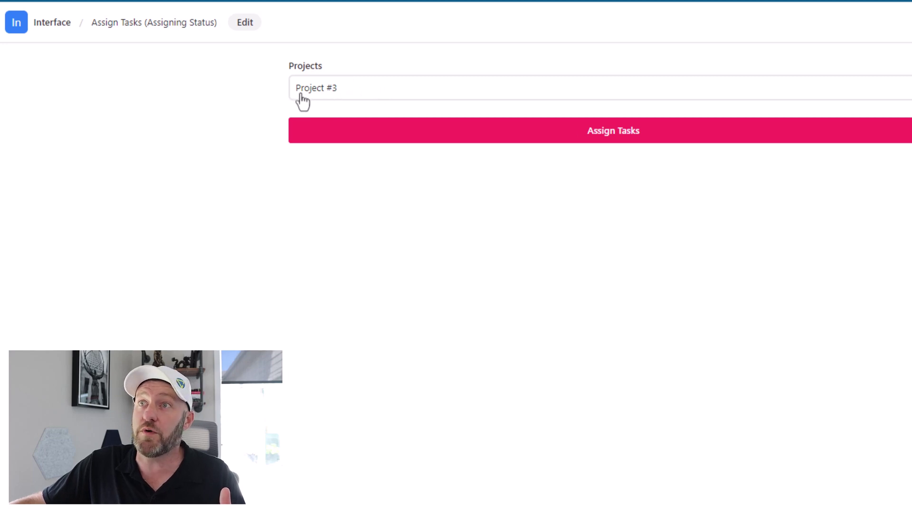
click(346, 95)
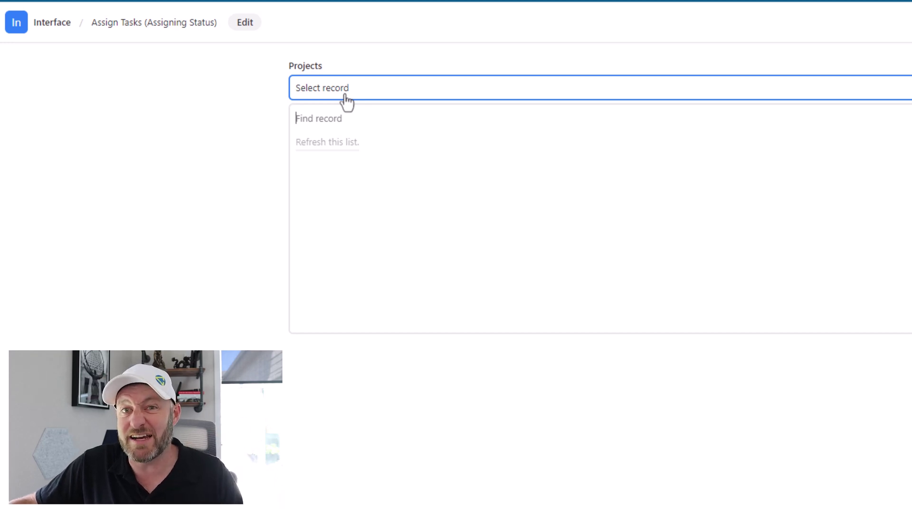
click(216, 136)
Check Project #3 on Track Assigned Projects, then use the Go to interface button to return
click(18, 24)
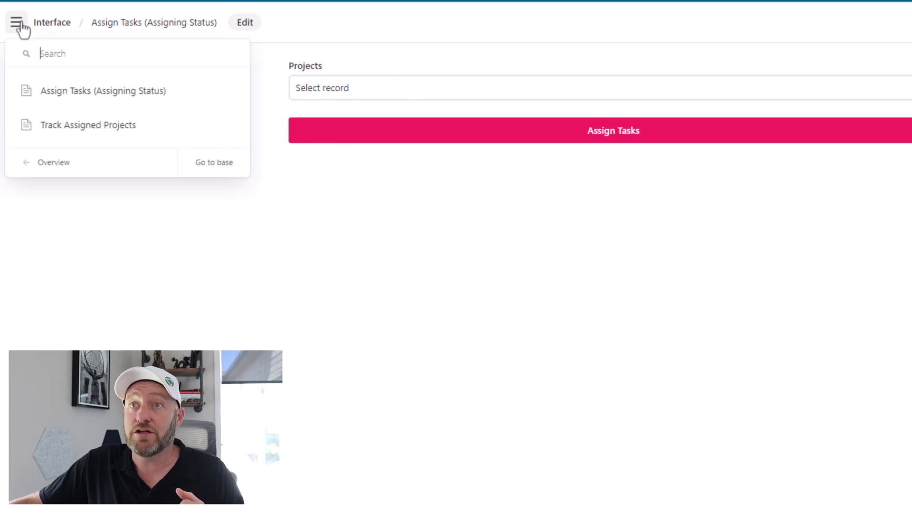
click(132, 126)
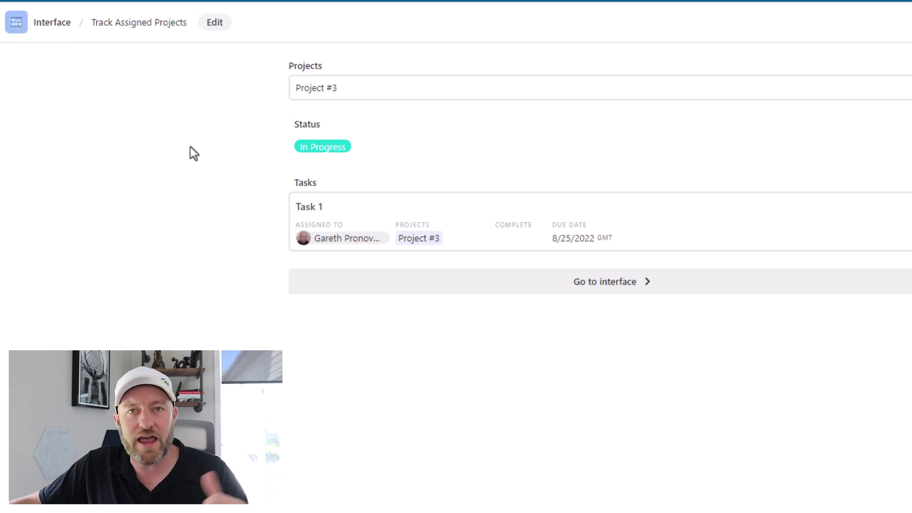
click(636, 288)
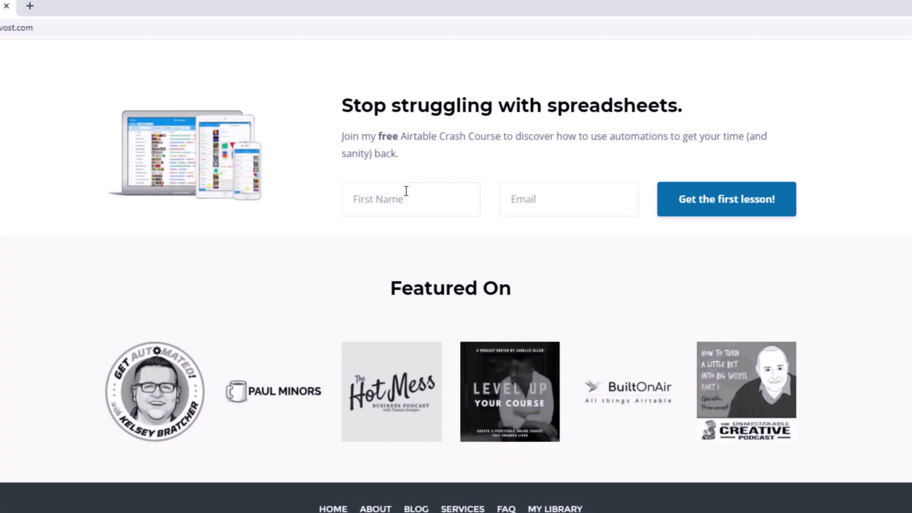
Fill the crash-course sign-up form with a first name and the suggested e-mail address
click(406, 195)
text(Gareth)
key(Tab)
text(garet)
key(Down)
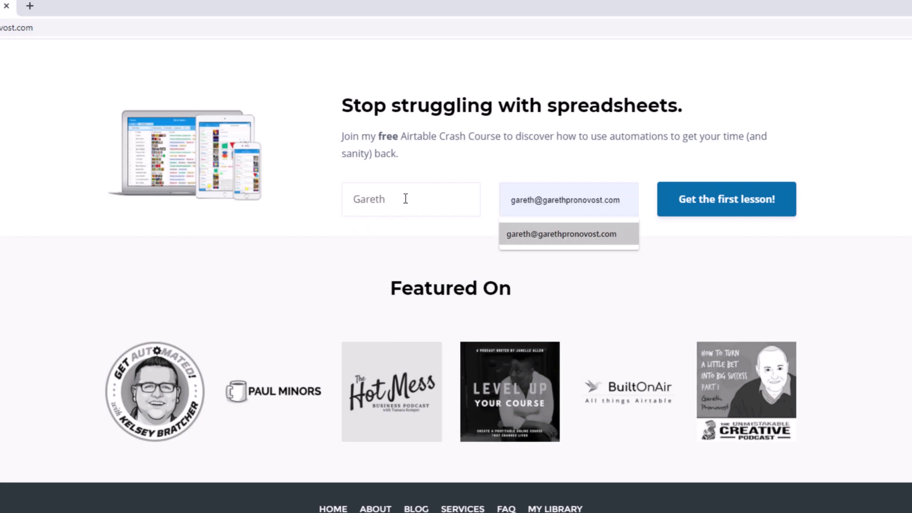
key(Return)
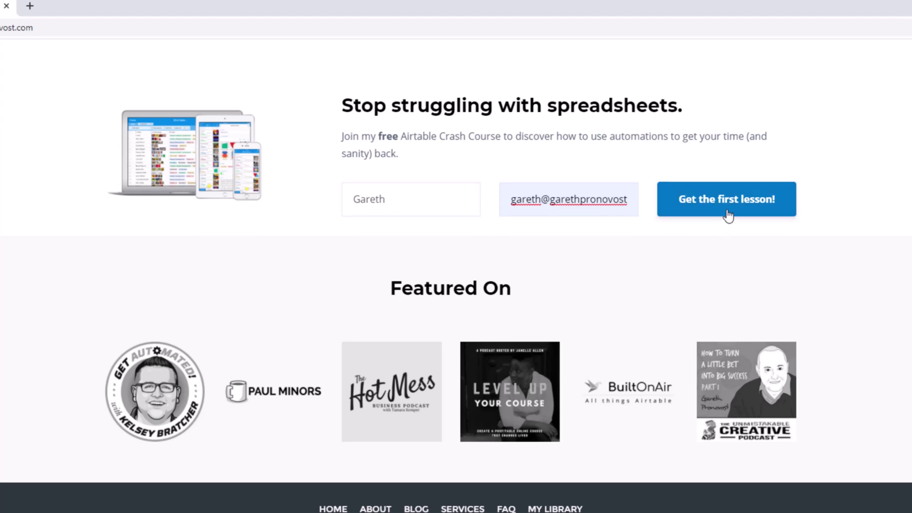
Open the Services page and scroll through the Airtable consulting options
scroll(728, 216, up, 15)
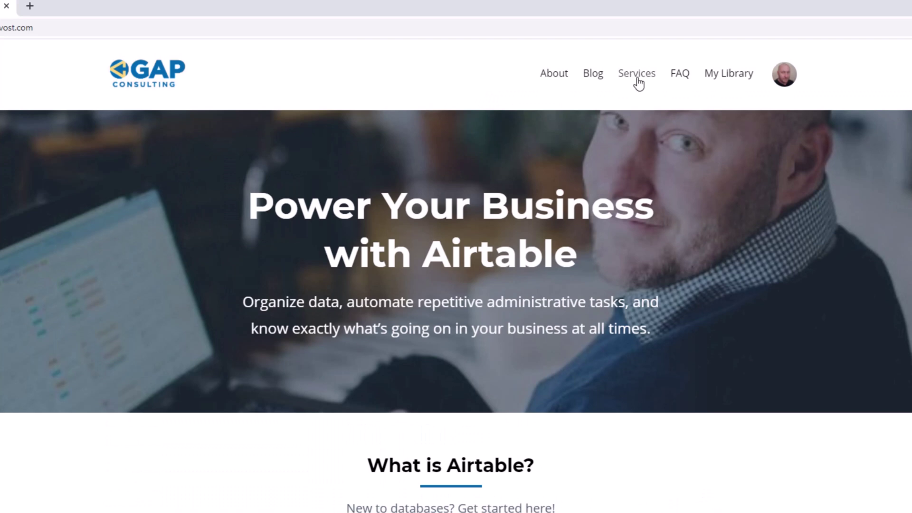
click(637, 74)
scroll(345, 312, down, 8)
scroll(345, 312, down, 3)
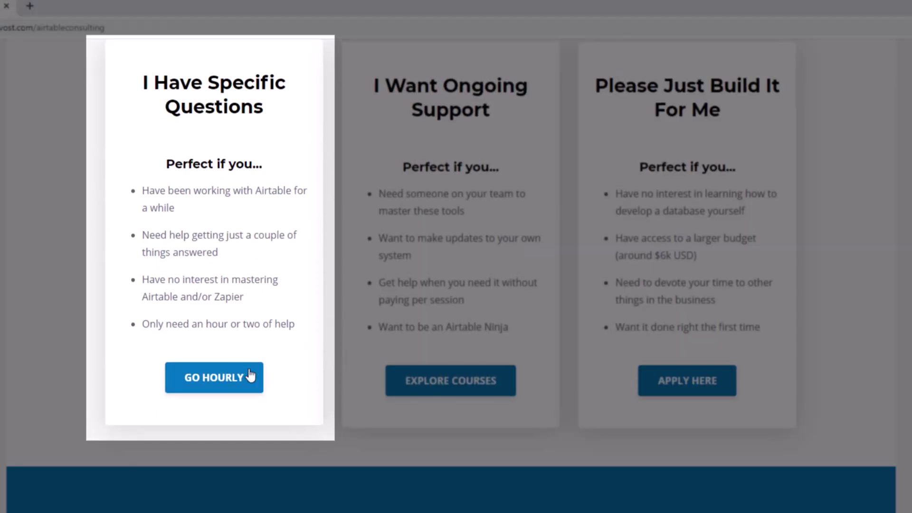